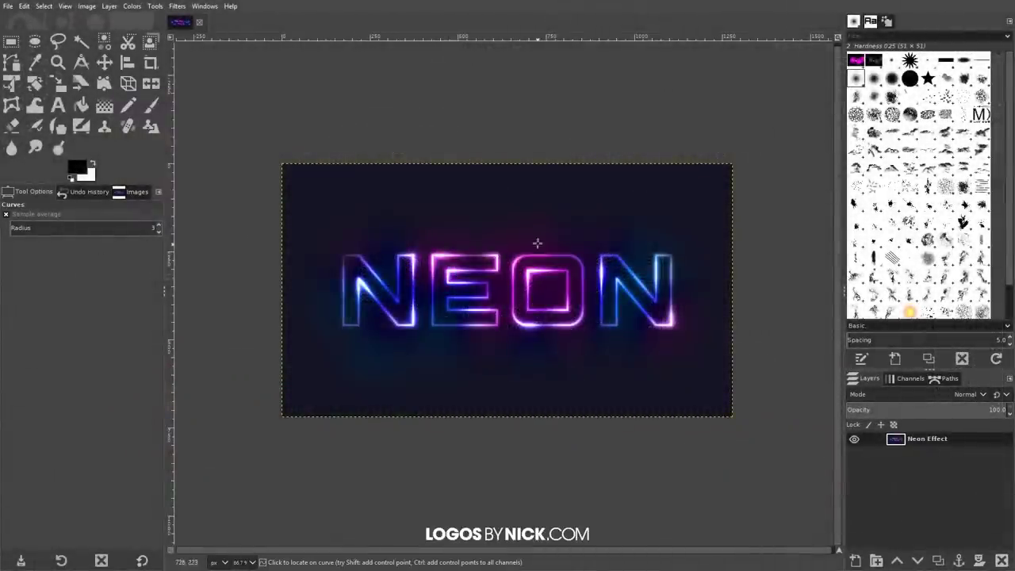
# Step: Create a new image 1280 px wide and 720 px high
pyautogui.moveTo(532, 240); pyautogui.dragTo(519, 240)
pyautogui.click(24, 5)
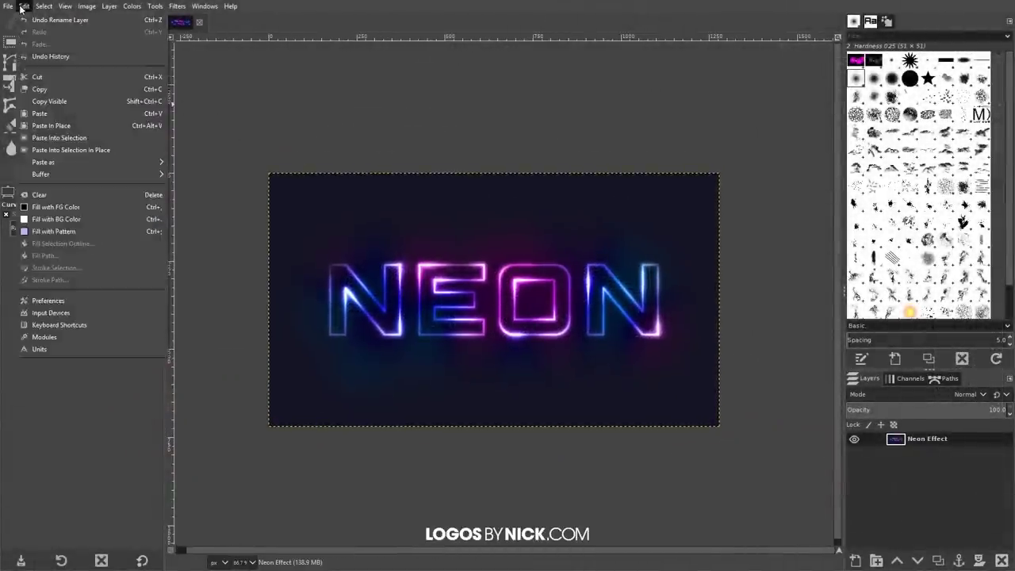
pyautogui.moveTo(7, 6)
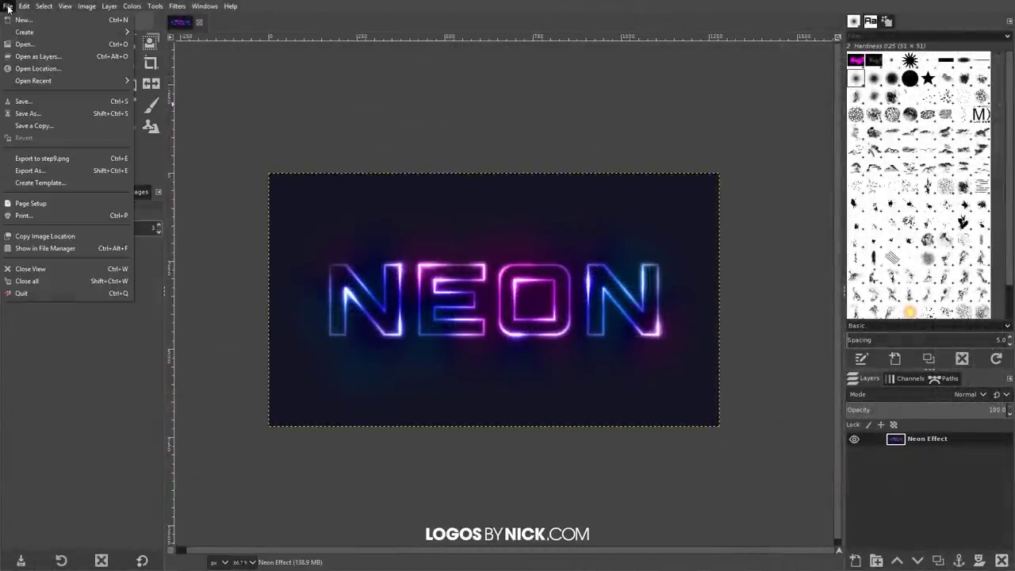
pyautogui.click(45, 22)
pyautogui.moveTo(441, 126); pyautogui.dragTo(487, 144)
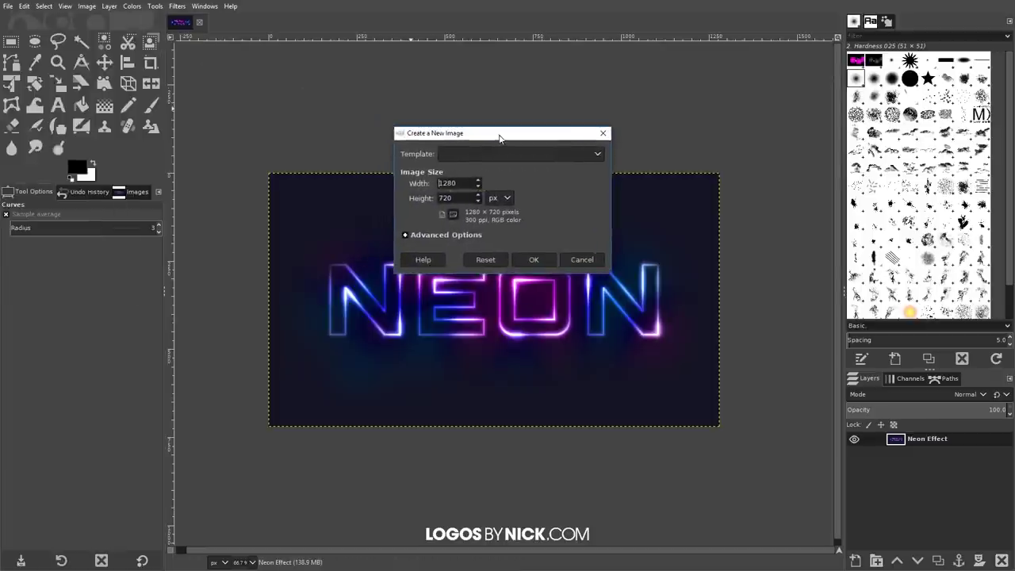
pyautogui.click(451, 199)
pyautogui.click(533, 259)
# Step: Fill the new image's background layer with the black foreground color
pyautogui.press('space')
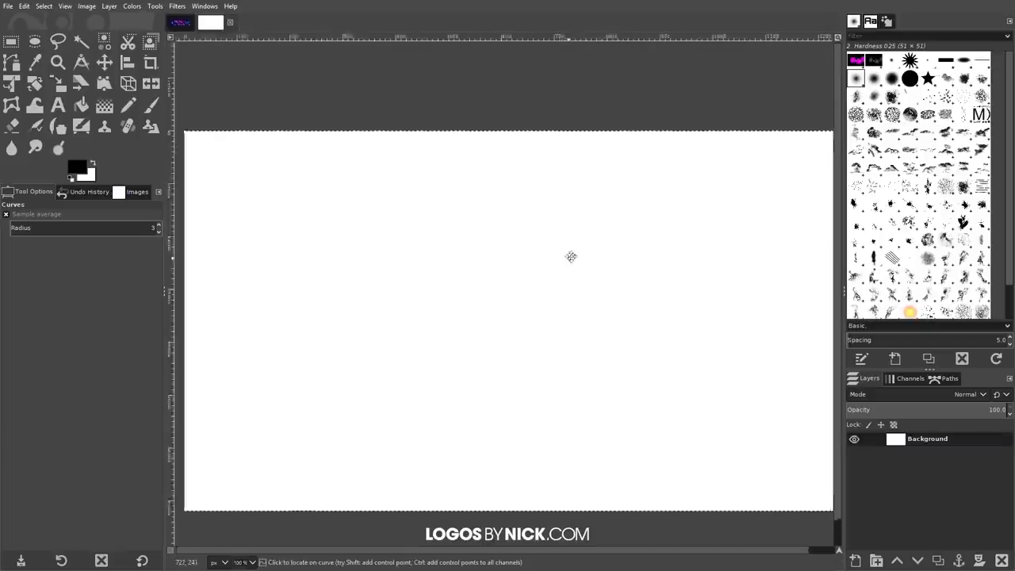
pyautogui.press('space')
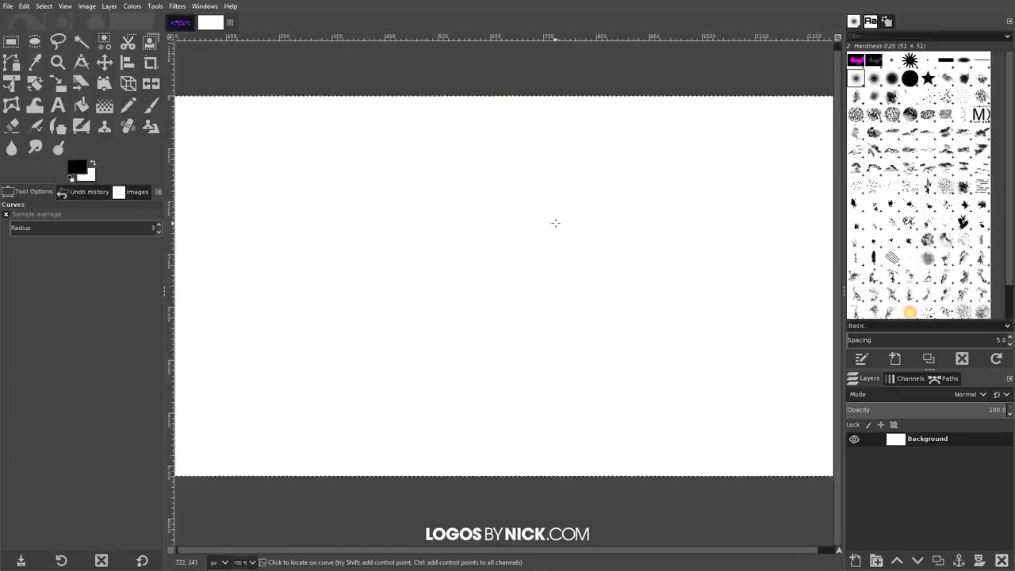
pyautogui.press('ctrl')
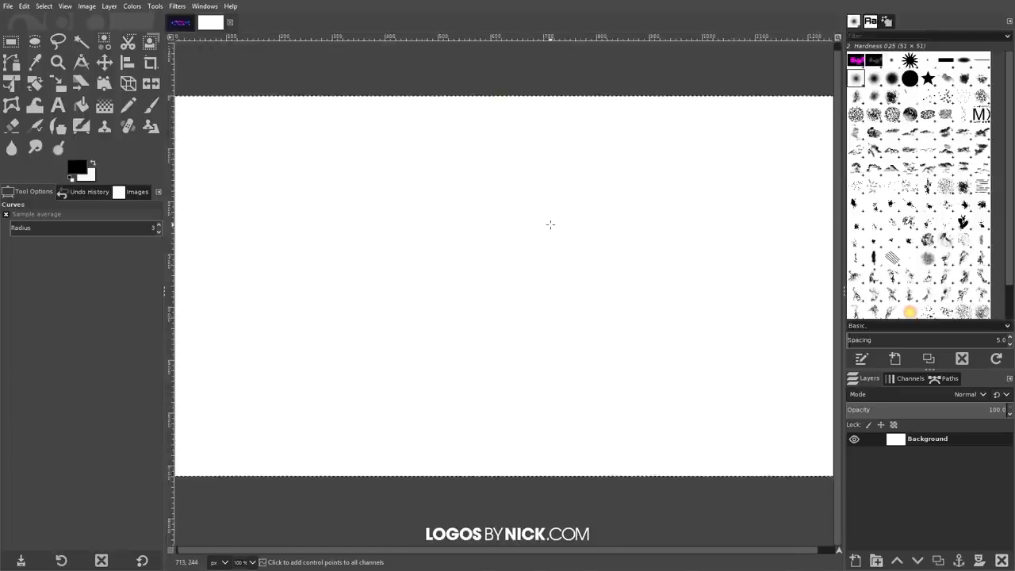
pyautogui.scroll(-1, 551, 225)
pyautogui.press('space')
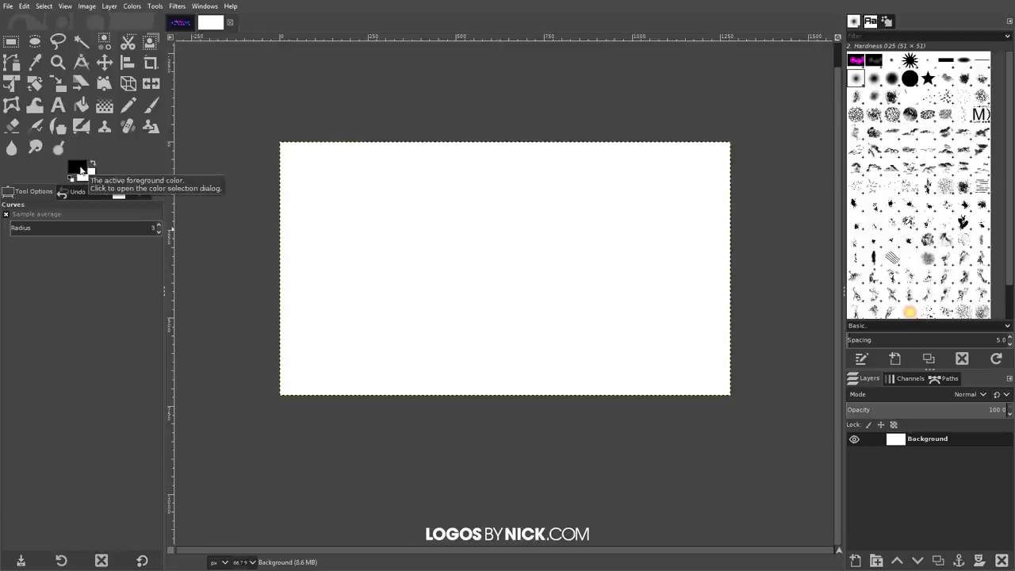
pyautogui.click(24, 6)
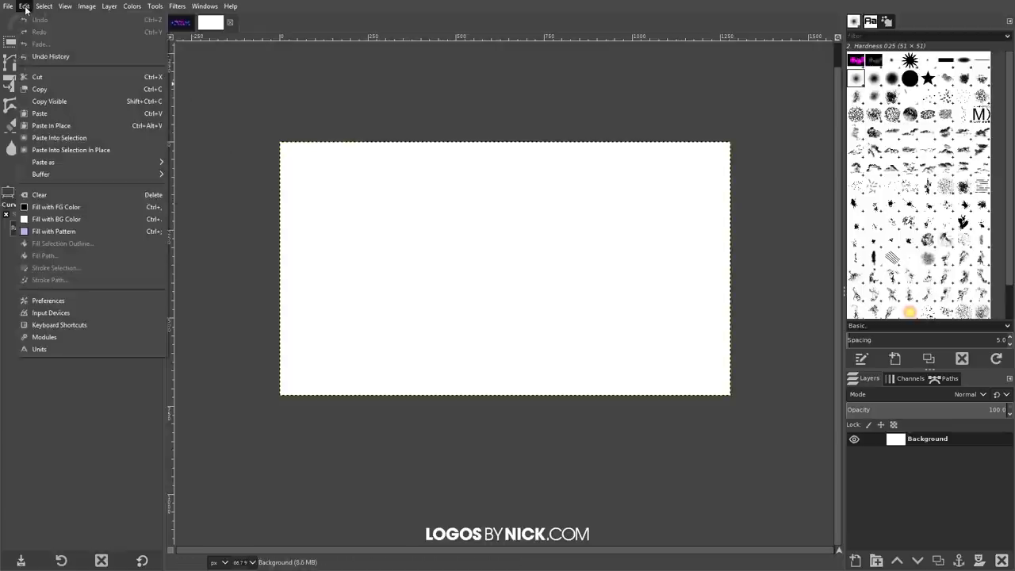
pyautogui.click(77, 210)
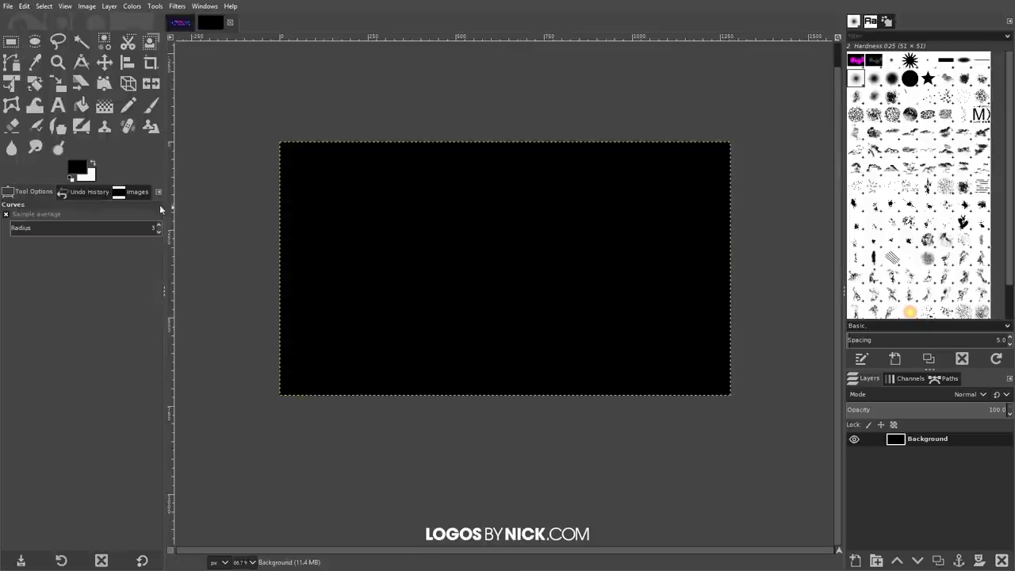
# Step: Swap the foreground and background colors and add the text NEON in white Orbitron Heavy at 275 px
pyautogui.click(93, 164)
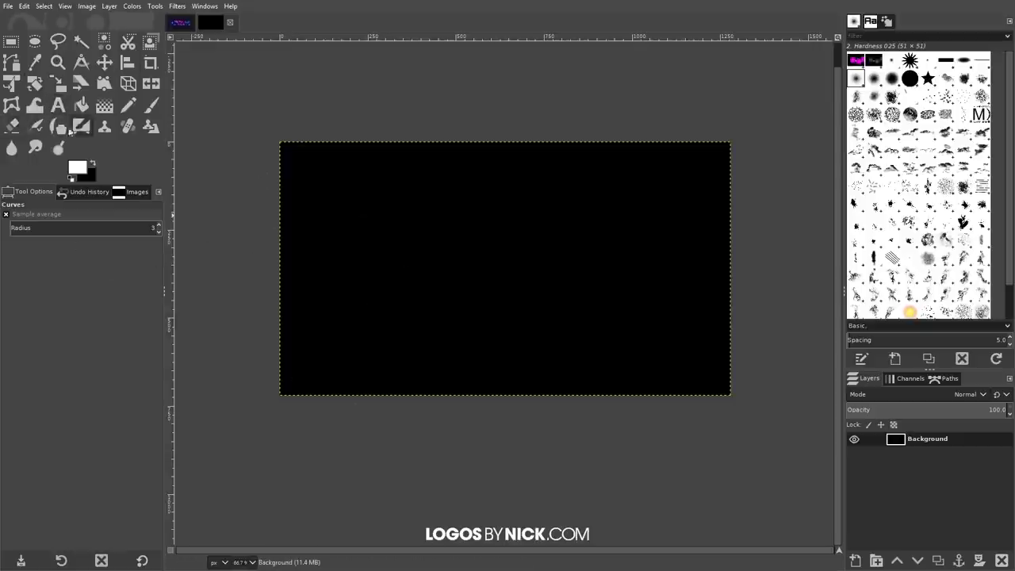
pyautogui.click(57, 105)
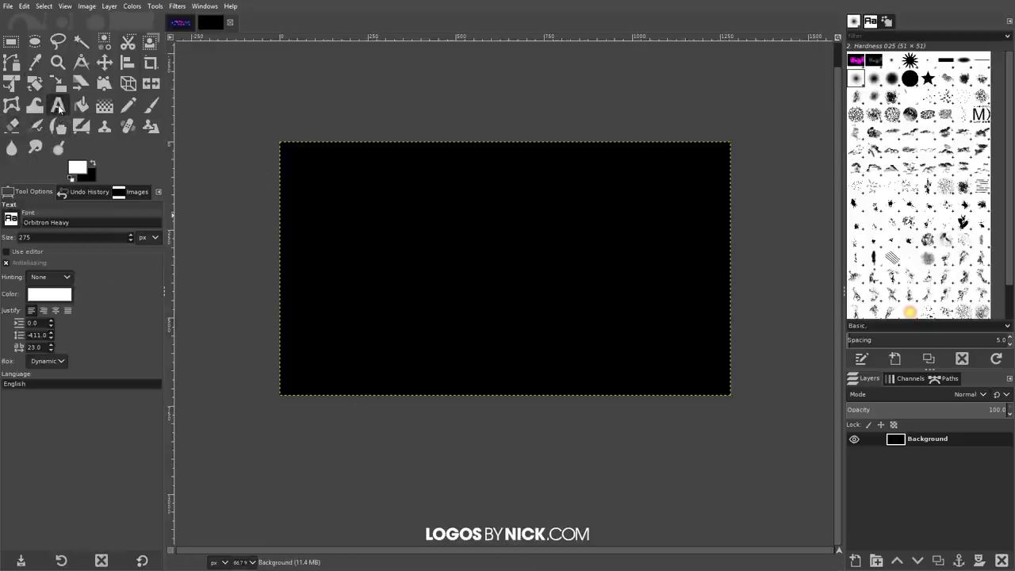
pyautogui.click(301, 171)
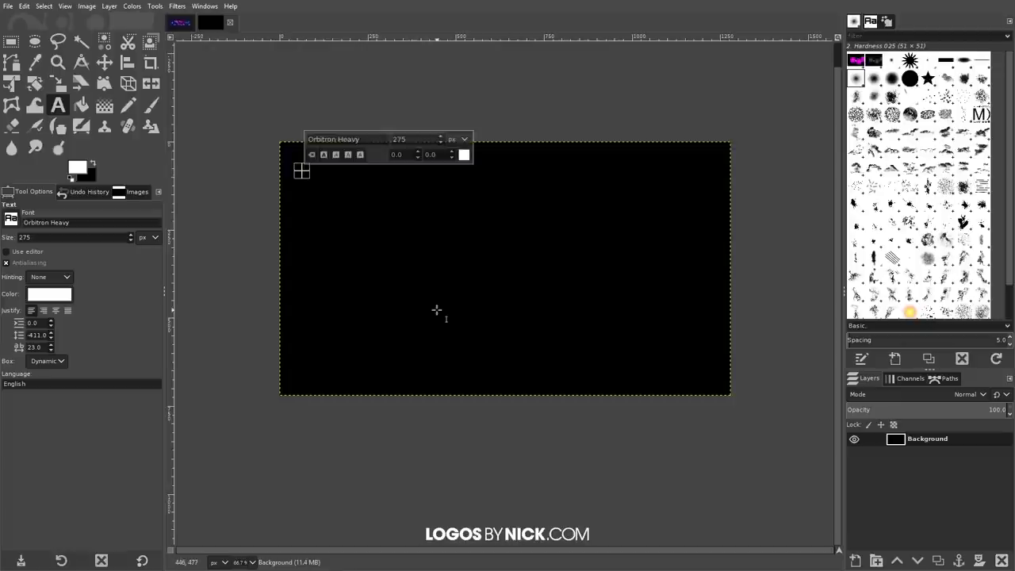
pyautogui.write('NEON')
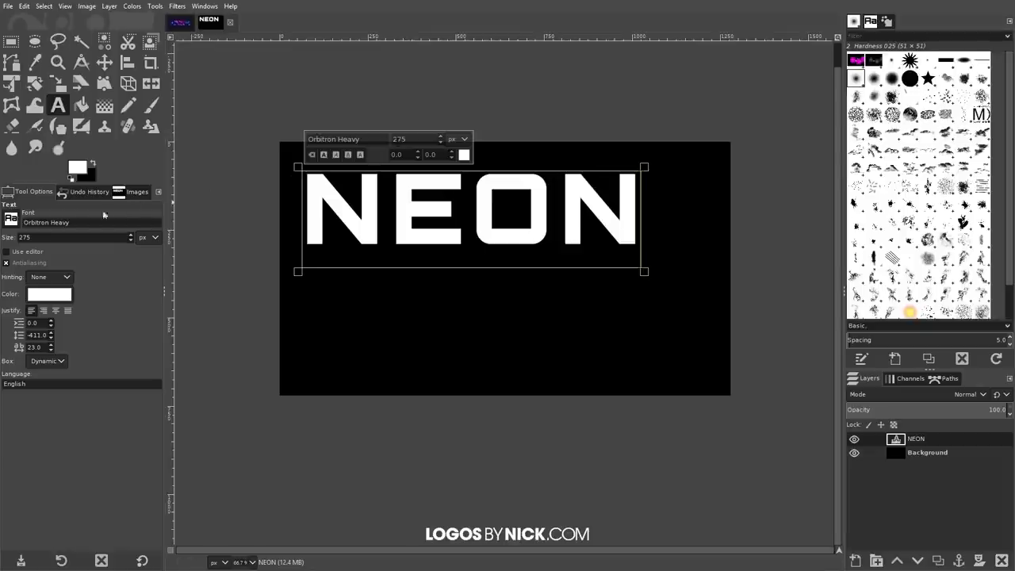
pyautogui.click(11, 222)
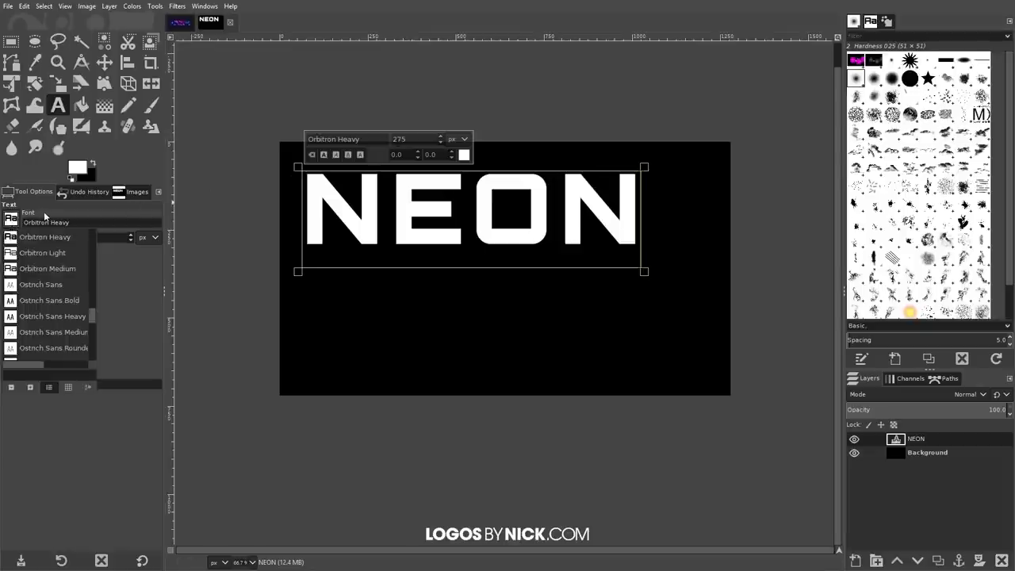
pyautogui.click(43, 211)
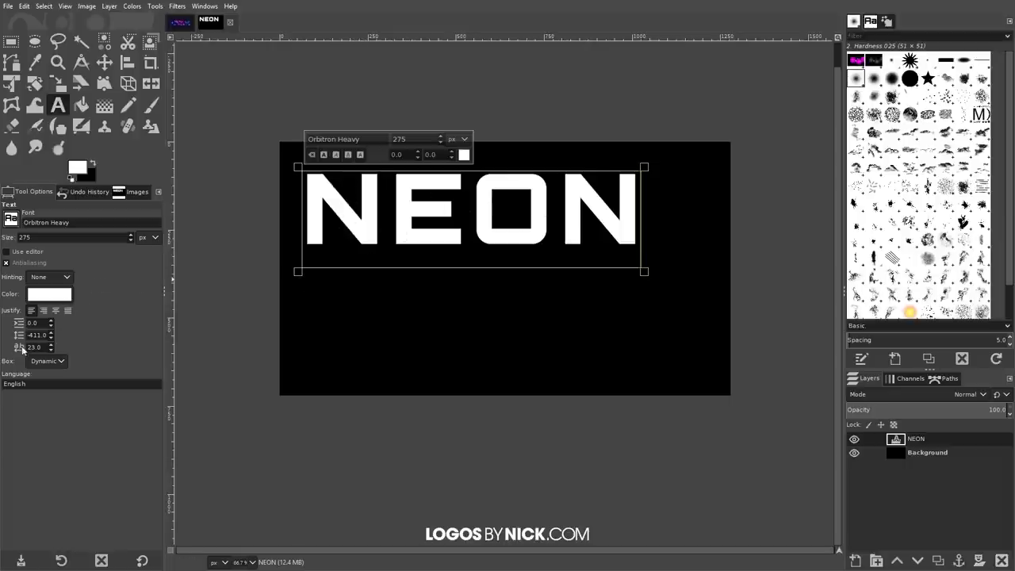
# Step: Try wider and tighter letter spacing on the NEON text and return it to 23
pyautogui.scroll(13, 53, 348)
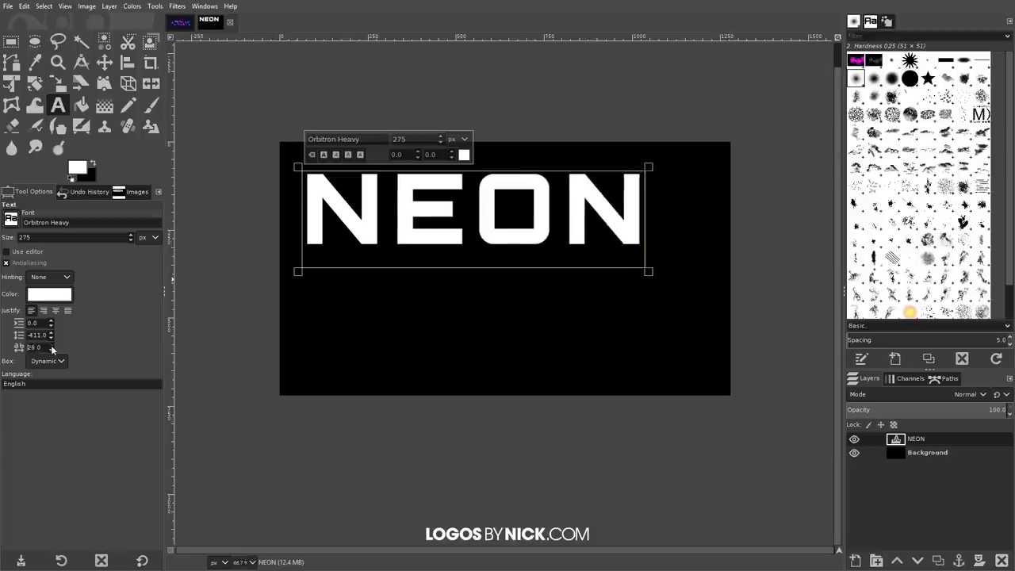
pyautogui.scroll(-8, 52, 348)
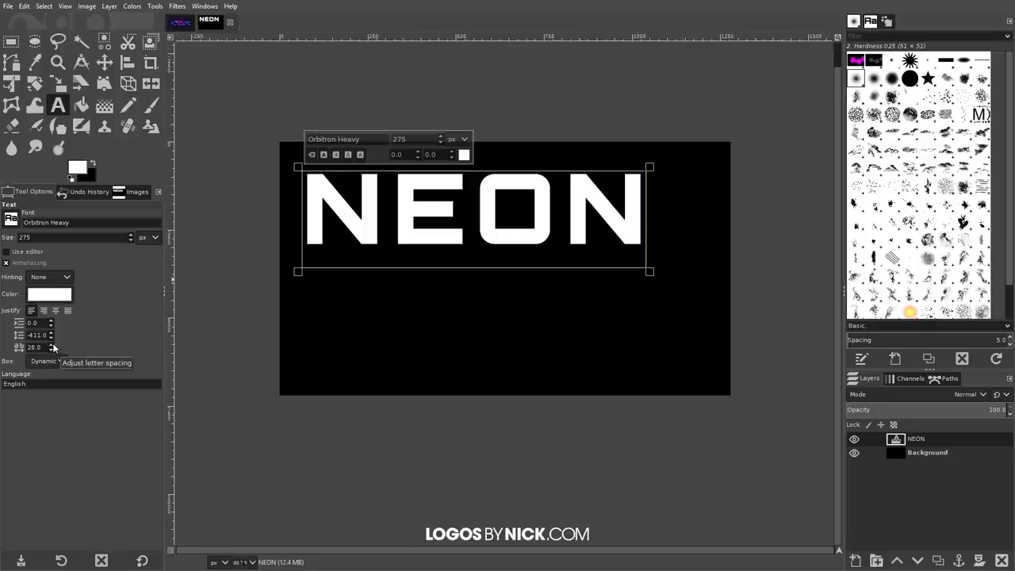
pyautogui.scroll(20, 53, 347)
pyautogui.scroll(-20, 52, 349)
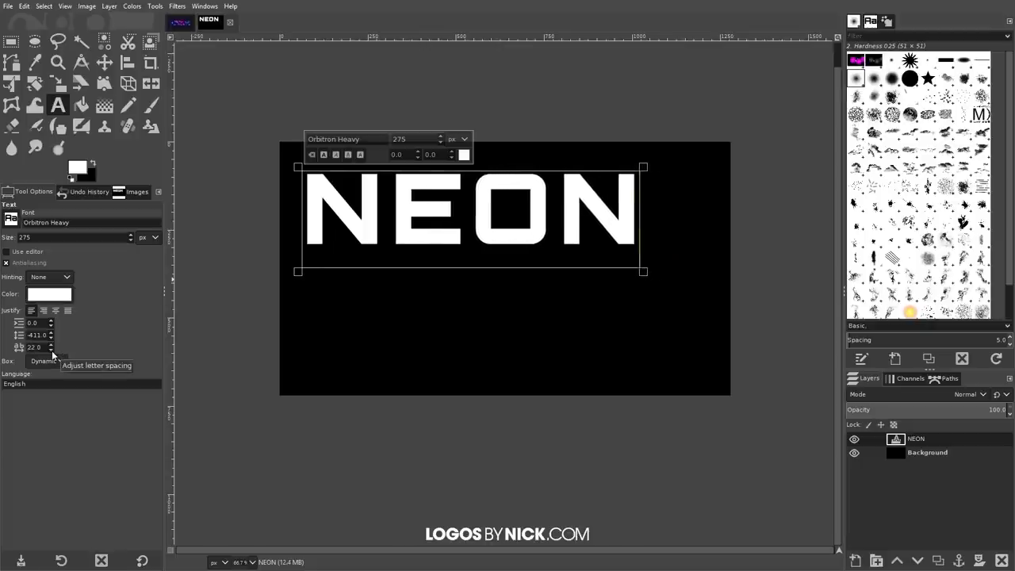
pyautogui.scroll(1, 54, 349)
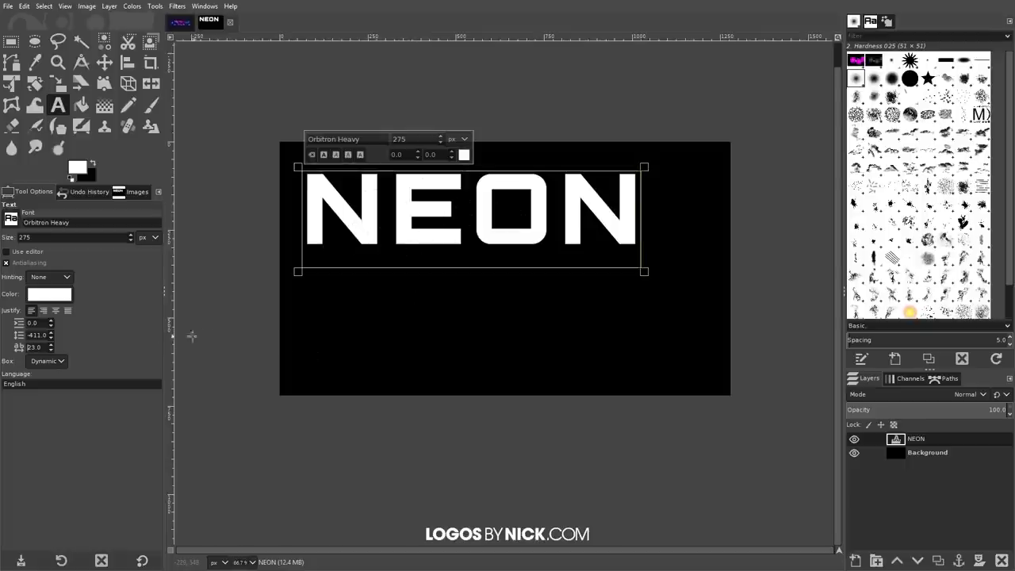
# Step: Crop the NEON text layer to its content and center it horizontally and vertically relative to the image
pyautogui.click(108, 6)
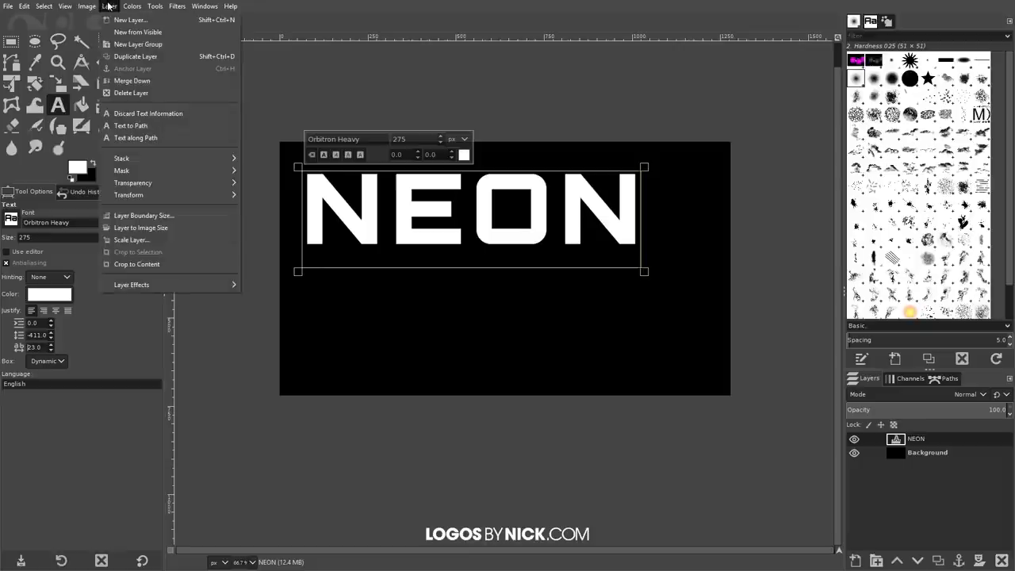
pyautogui.click(138, 264)
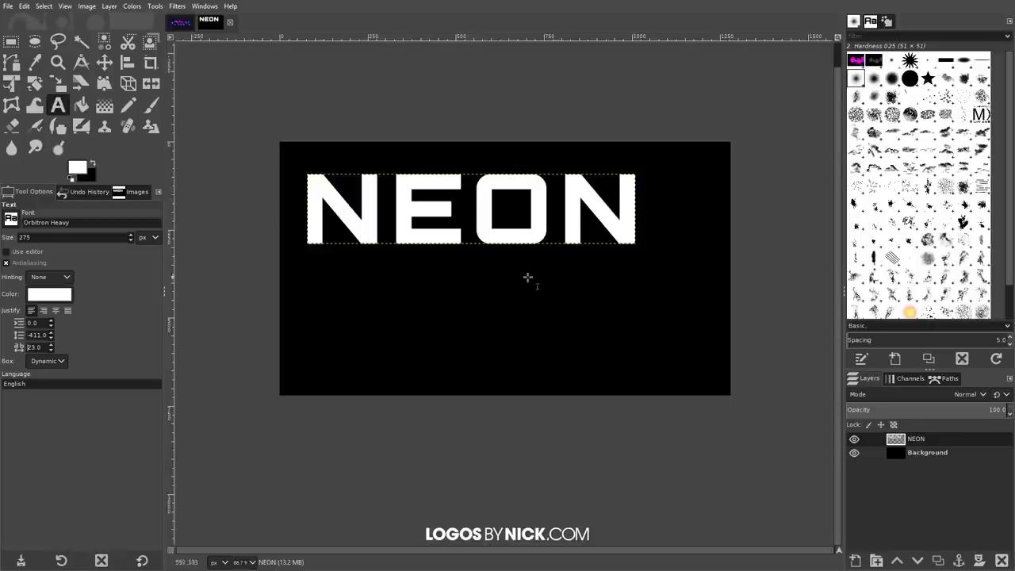
pyautogui.click(126, 66)
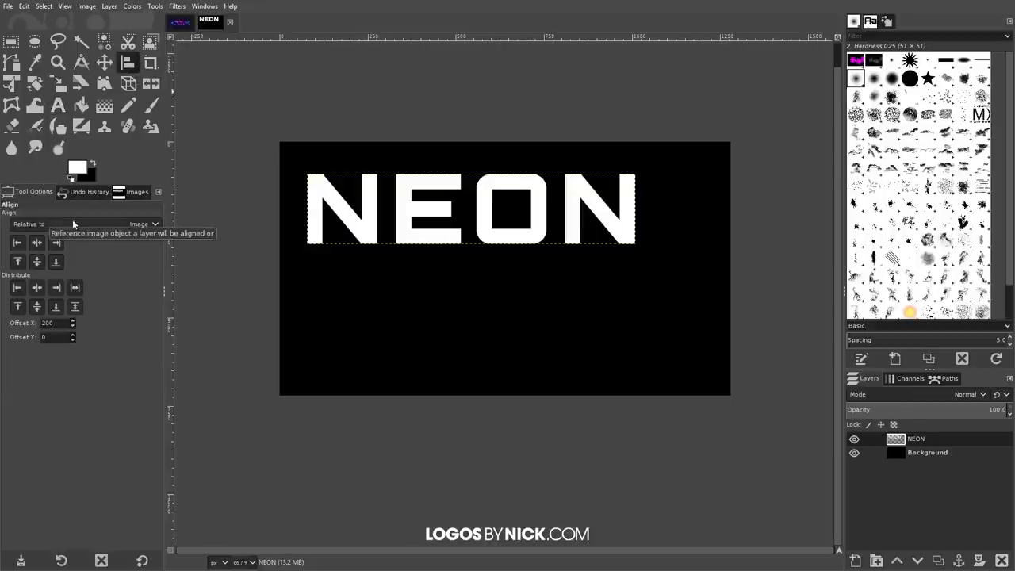
pyautogui.click(137, 225)
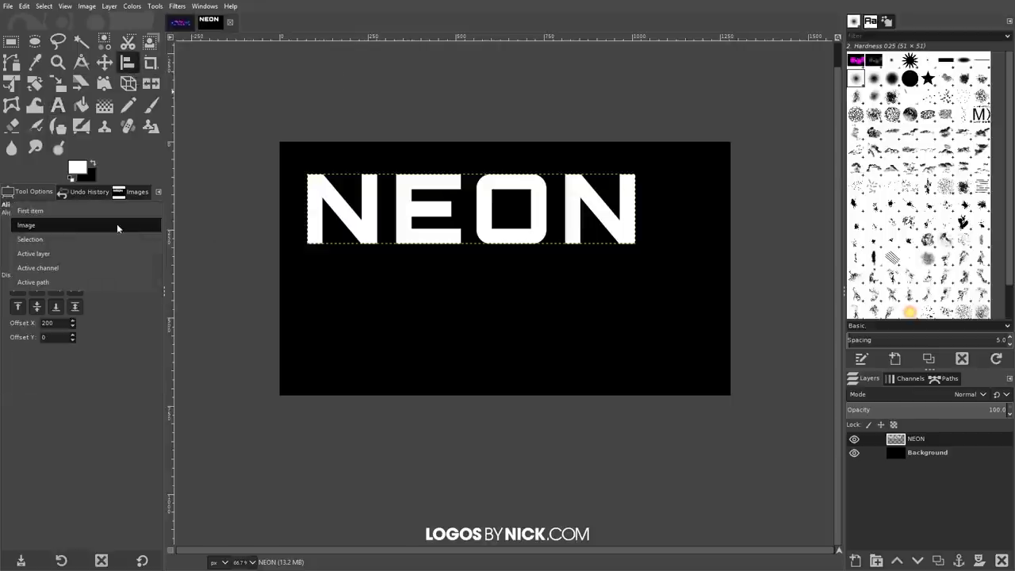
pyautogui.click(83, 230)
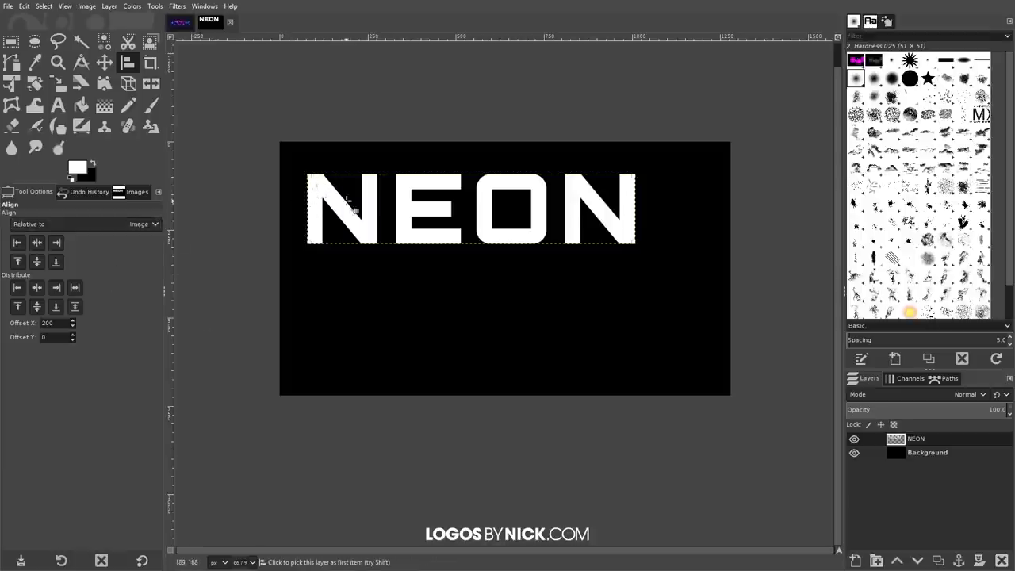
pyautogui.click(36, 242)
pyautogui.click(37, 261)
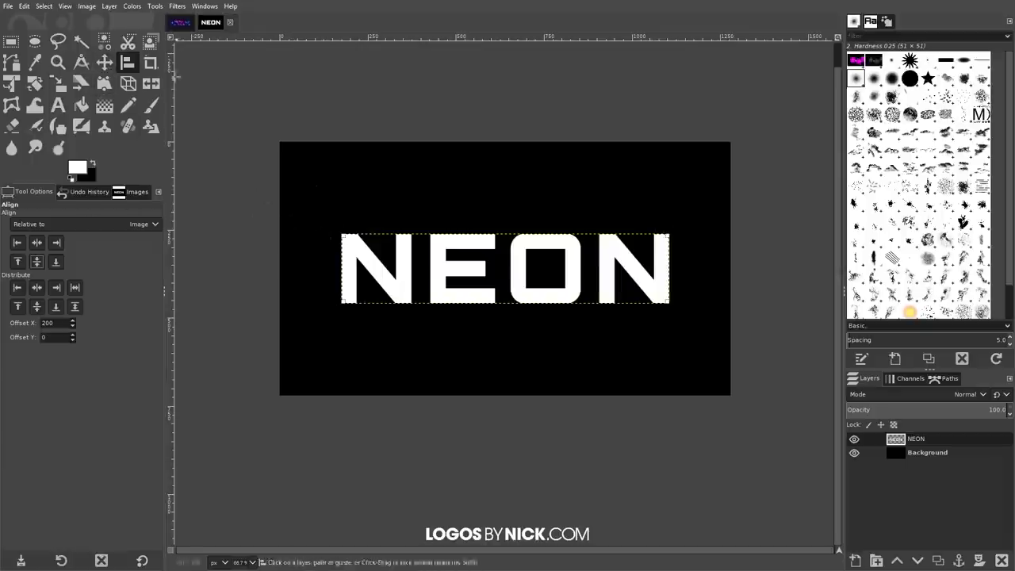
# Step: Lower the NEON layer's opacity to 2 and create a selection from its letter shapes using Alpha to Selection
pyautogui.click(104, 62)
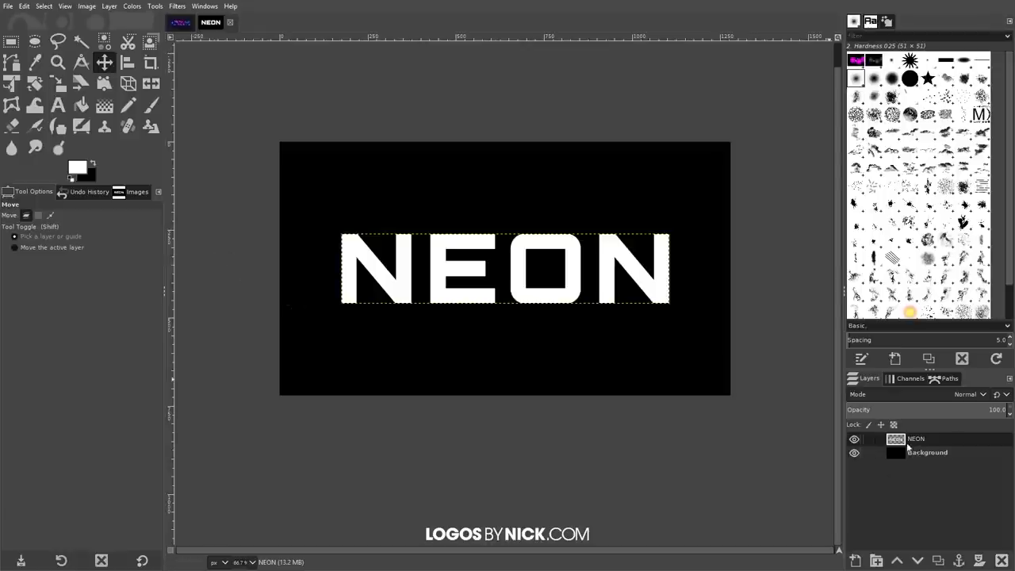
pyautogui.moveTo(901, 409); pyautogui.dragTo(849, 410)
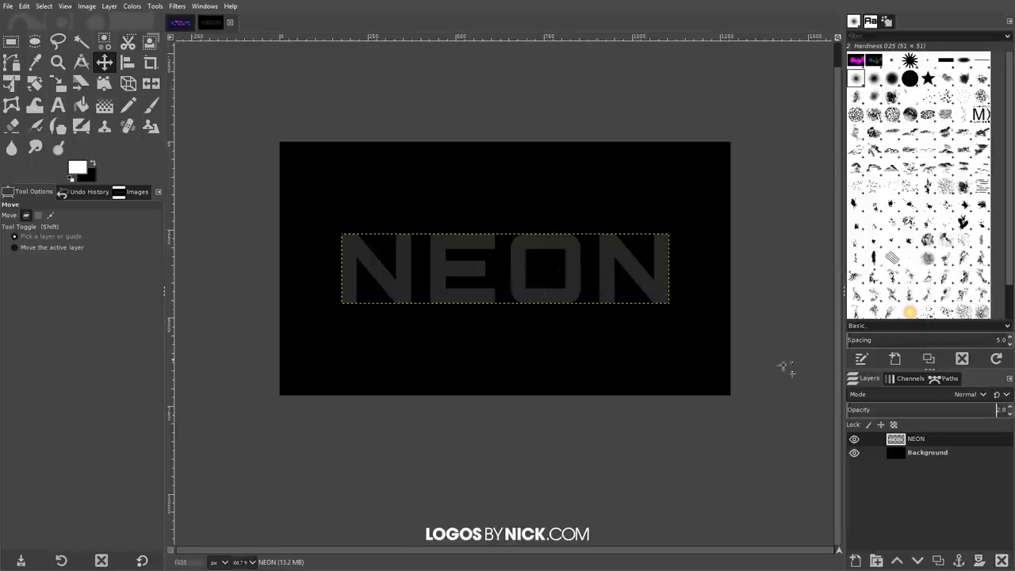
pyautogui.rightClick(911, 445)
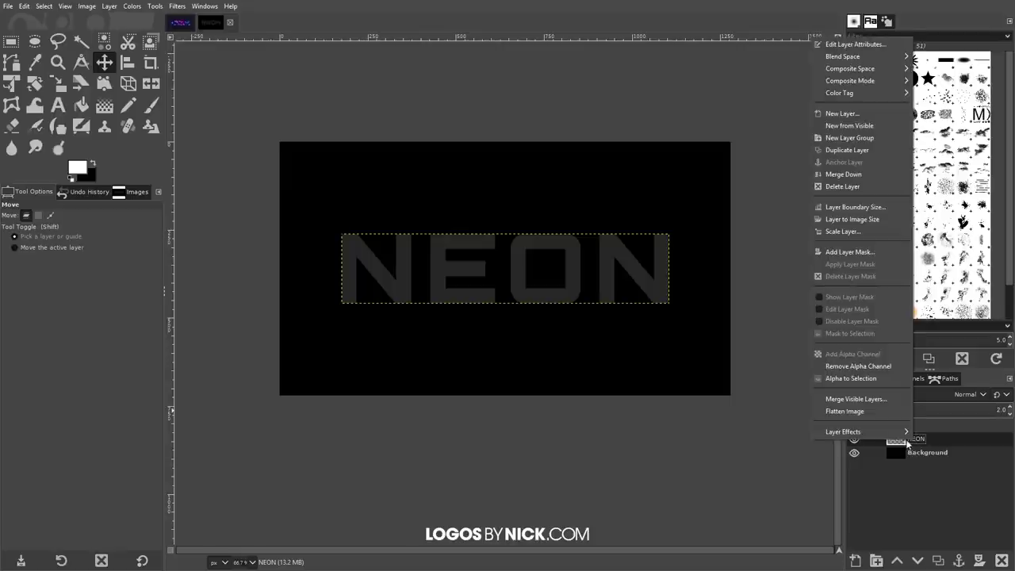
pyautogui.click(861, 379)
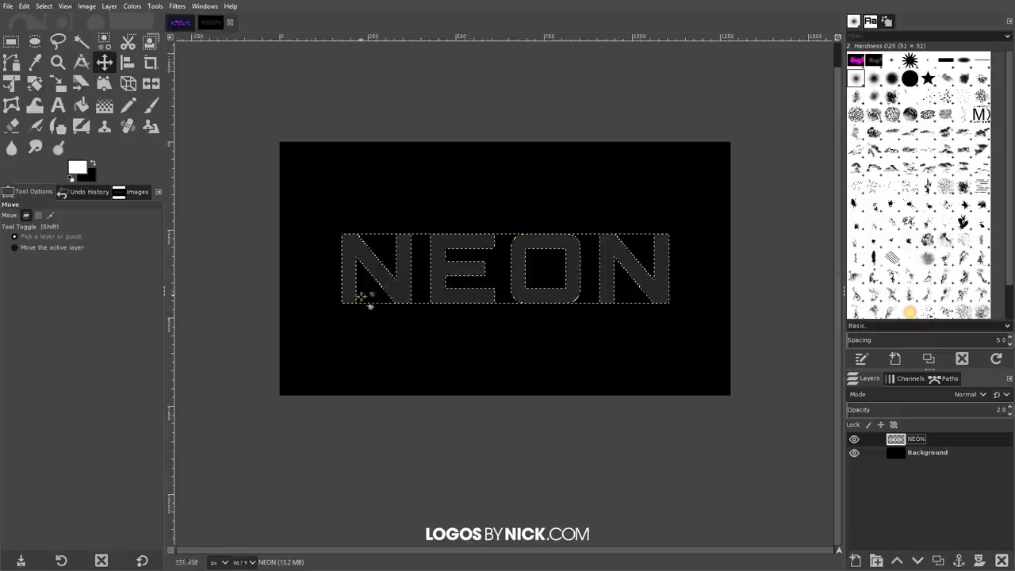
# Step: Add a transparent layer named Outline and stroke the letter selection on it with a 4 px solid white line
pyautogui.click(856, 560)
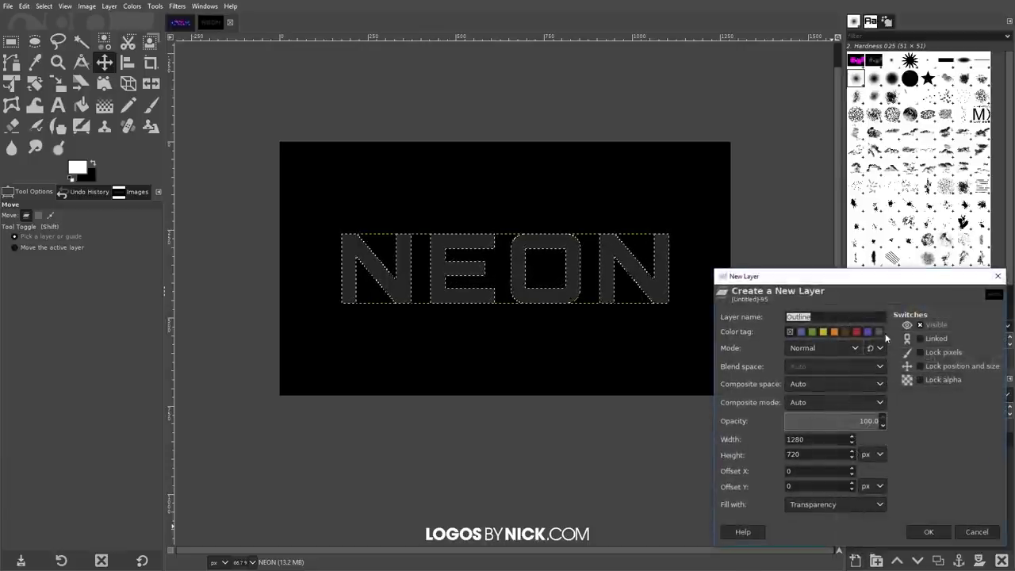
pyautogui.click(929, 532)
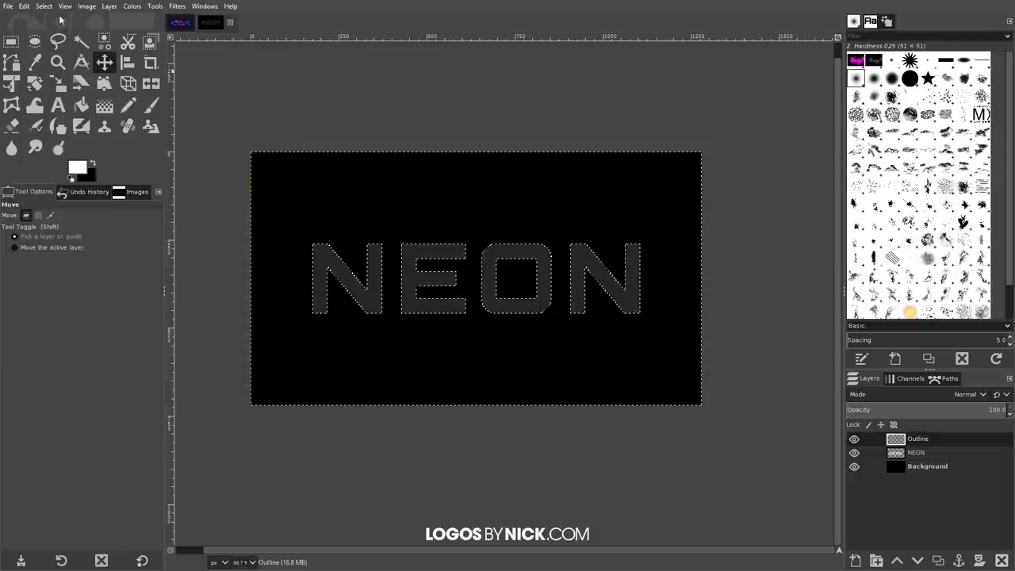
pyautogui.click(25, 6)
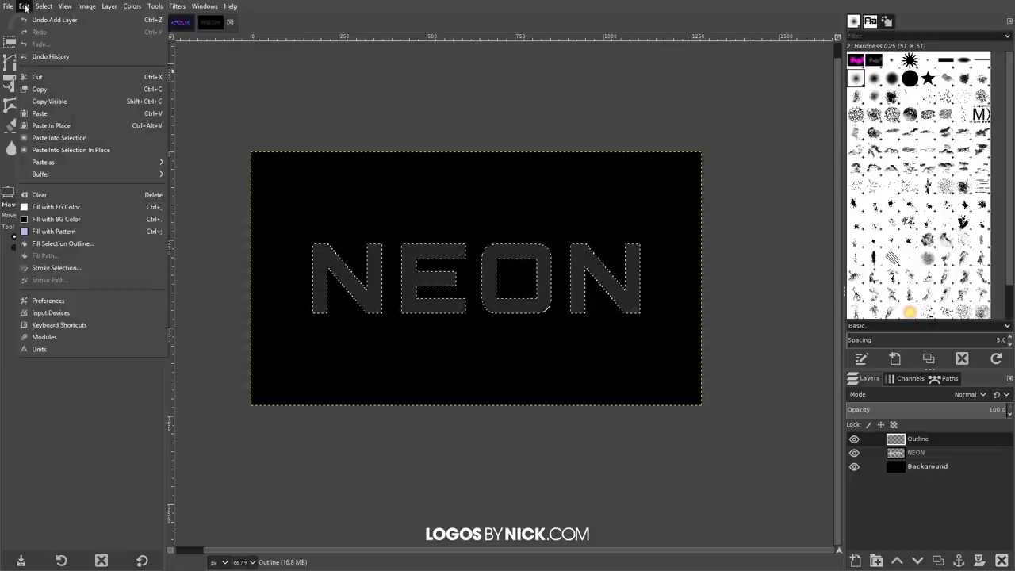
pyautogui.click(72, 267)
pyautogui.moveTo(500, 209); pyautogui.dragTo(565, 171)
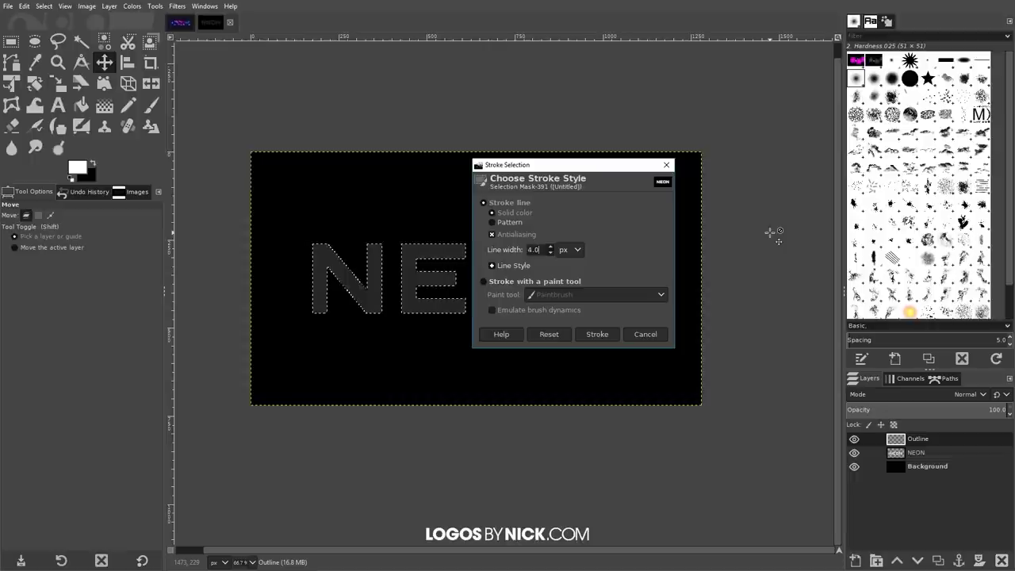
pyautogui.click(596, 333)
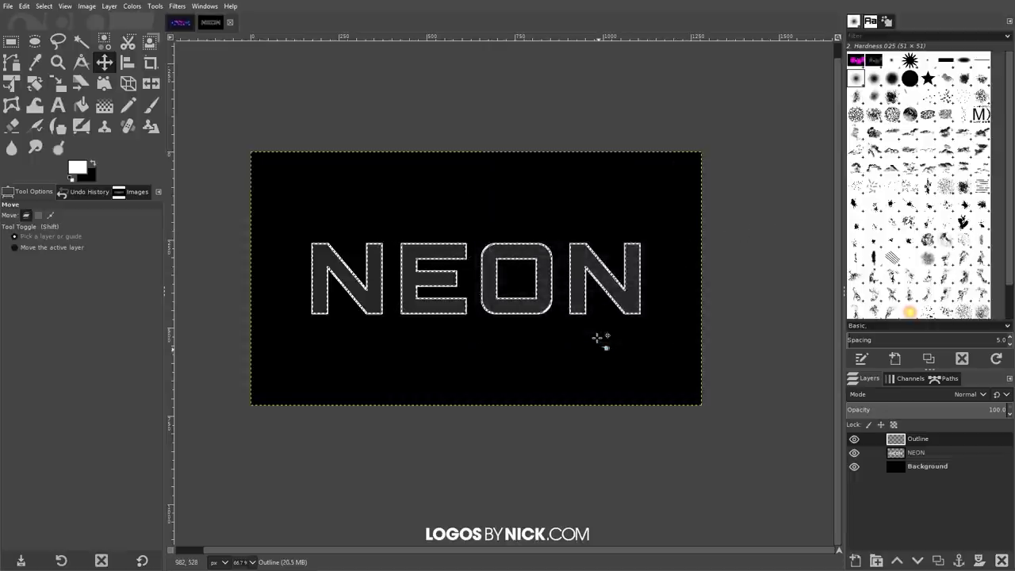
# Step: Remove the letter selection and add a black, fully transparent layer mask to the Outline layer
pyautogui.click(43, 8)
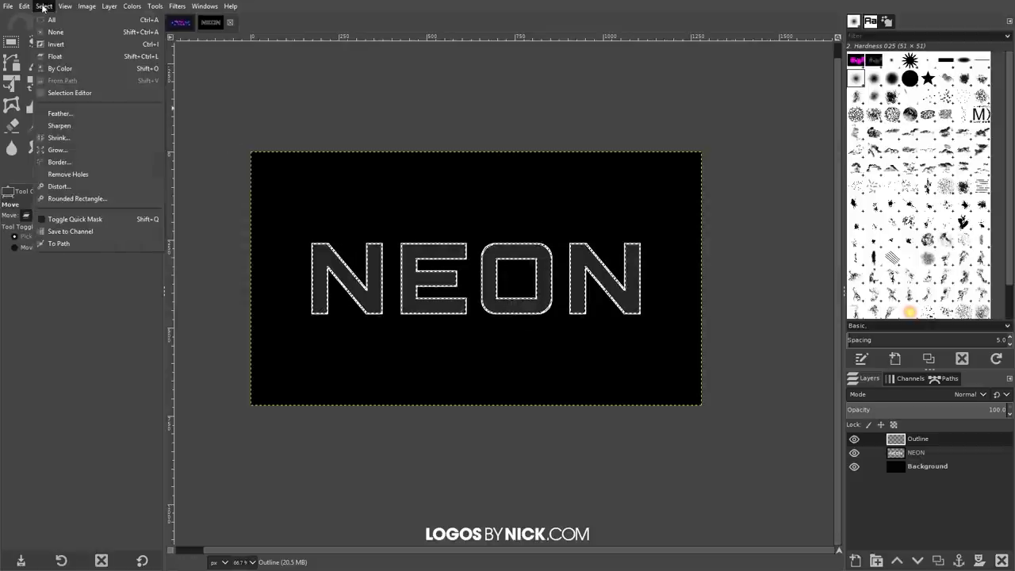
pyautogui.click(69, 35)
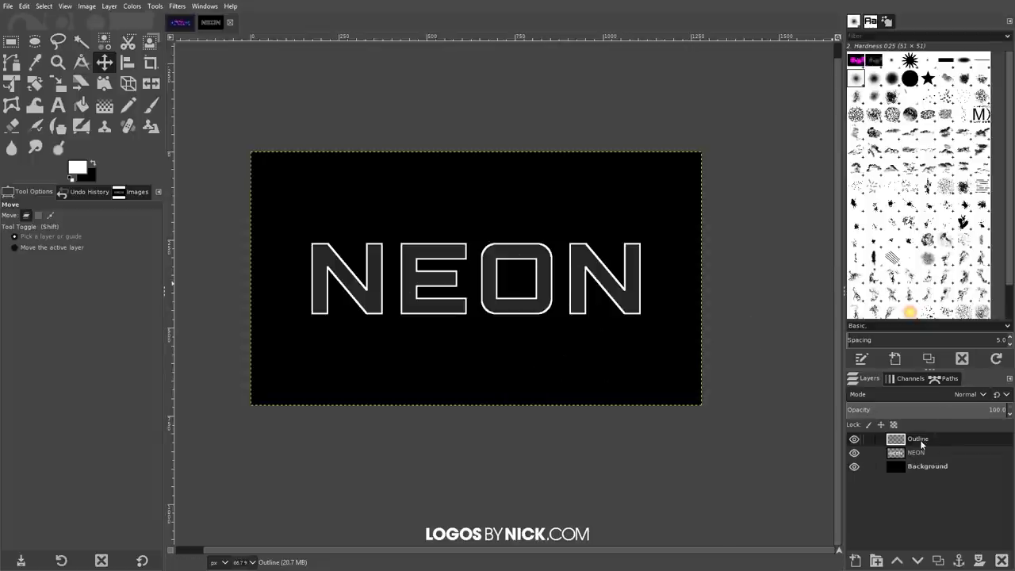
pyautogui.rightClick(920, 445)
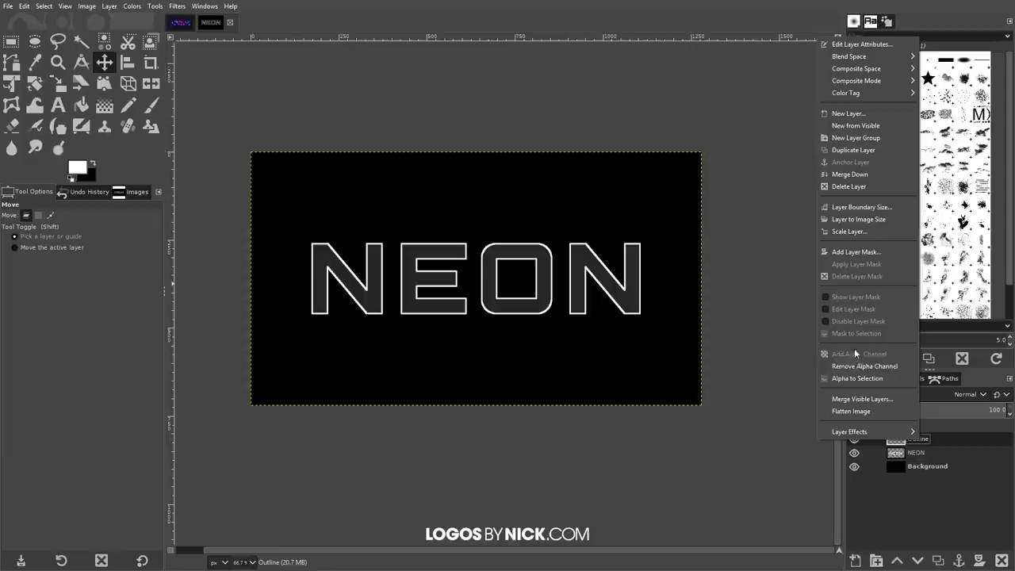
pyautogui.click(854, 254)
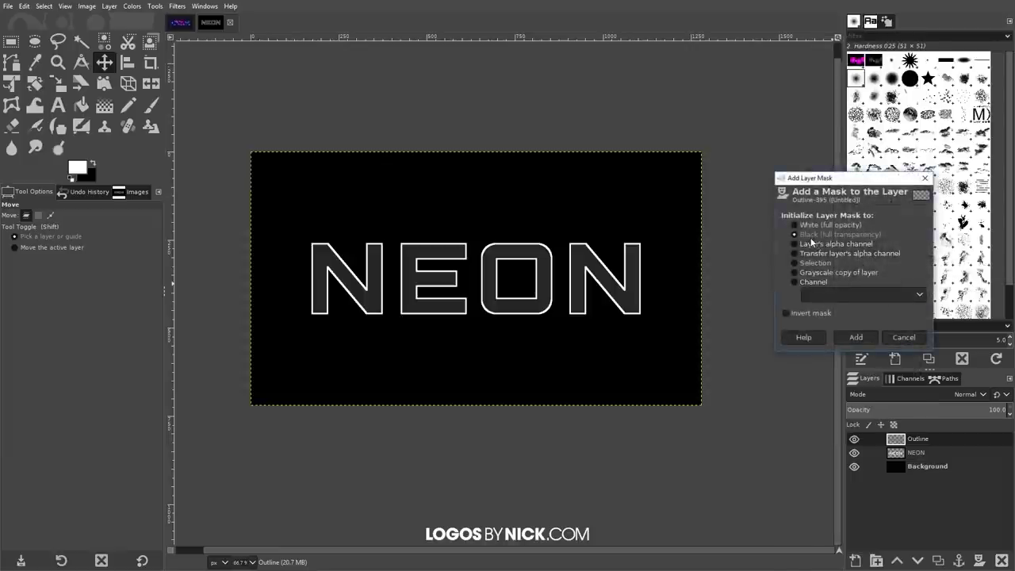
pyautogui.click(856, 337)
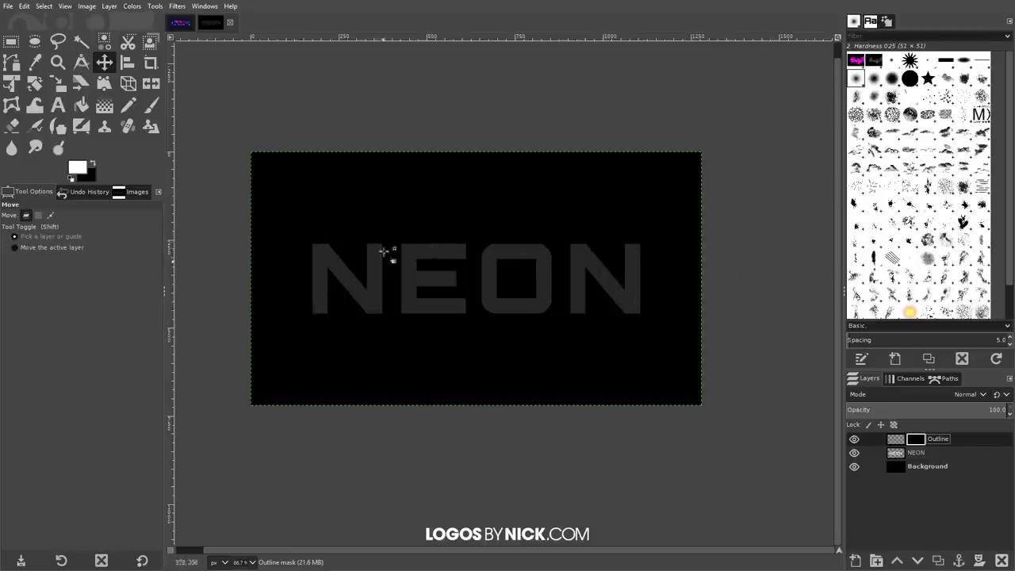
# Step: Paint white on the Outline mask with a size 140 soft Hardness 025 brush to reveal scattered parts of the letter outlines
pyautogui.click(146, 110)
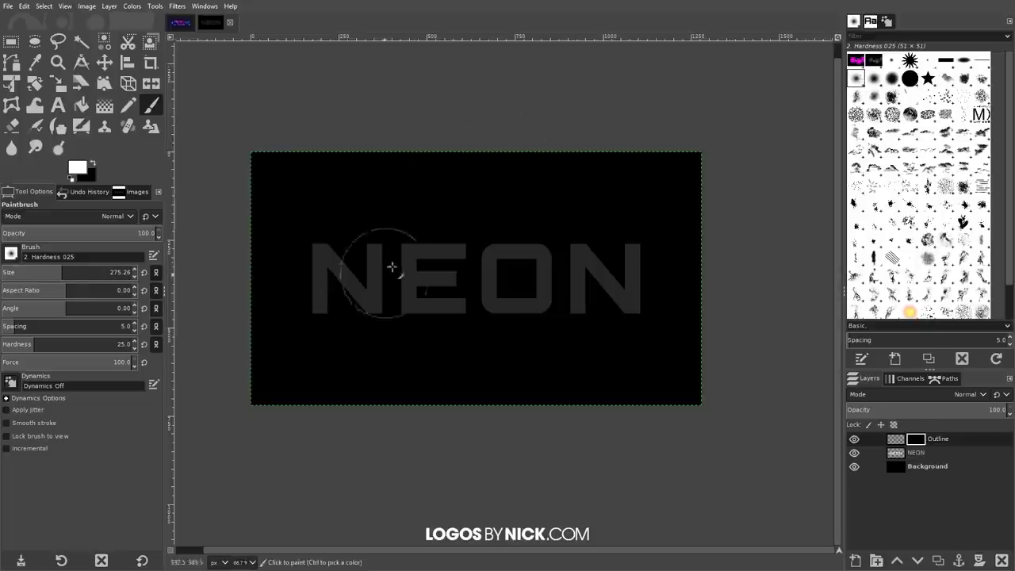
pyautogui.moveTo(63, 275); pyautogui.dragTo(38, 275)
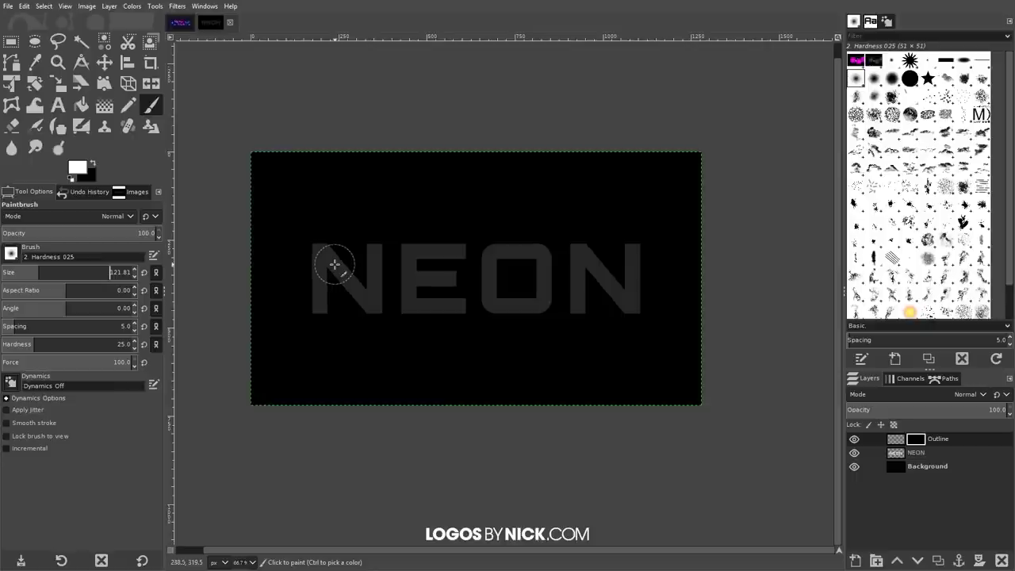
pyautogui.press('[')
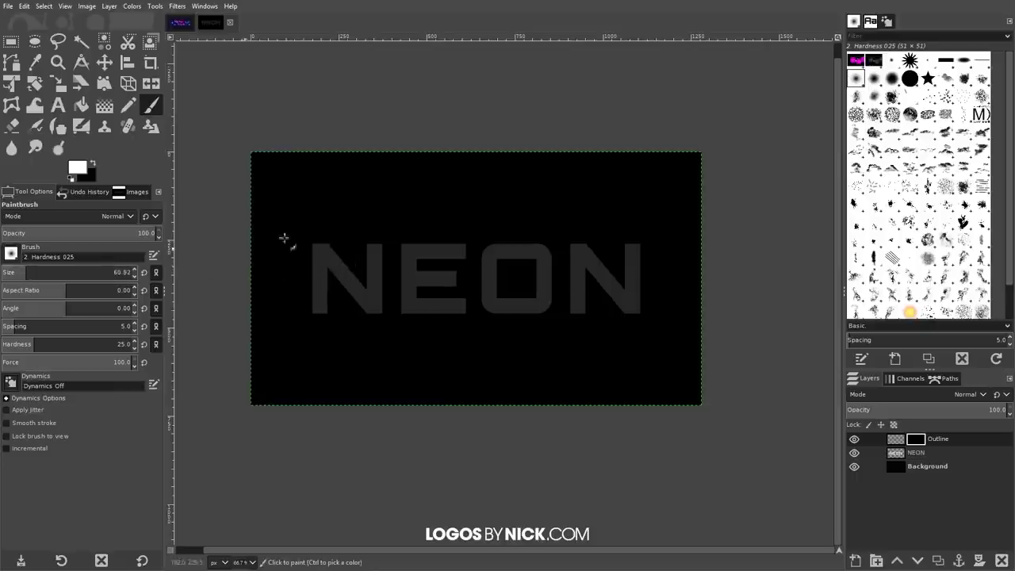
pyautogui.moveTo(37, 273); pyautogui.dragTo(298, 256)
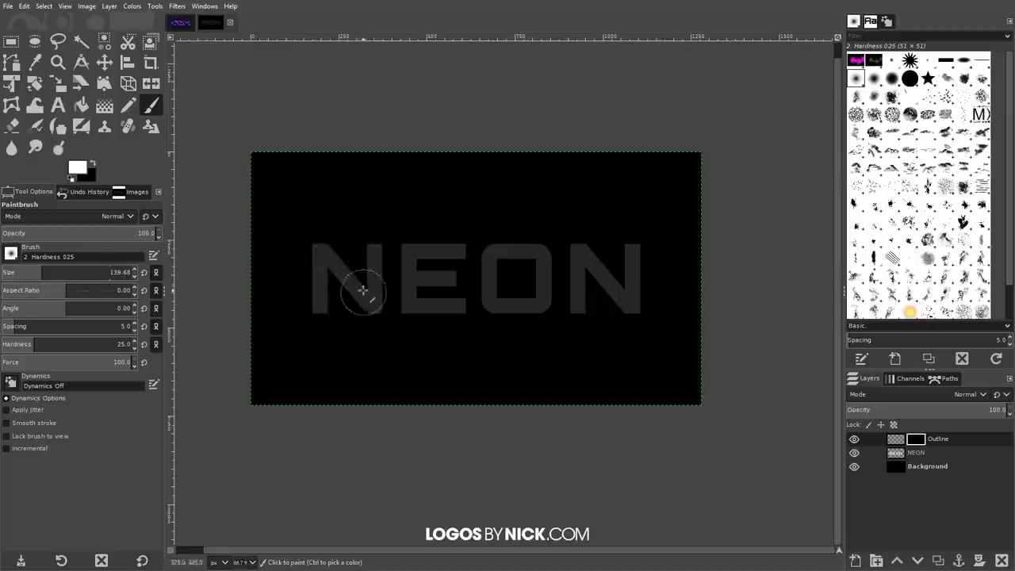
pyautogui.click(329, 264)
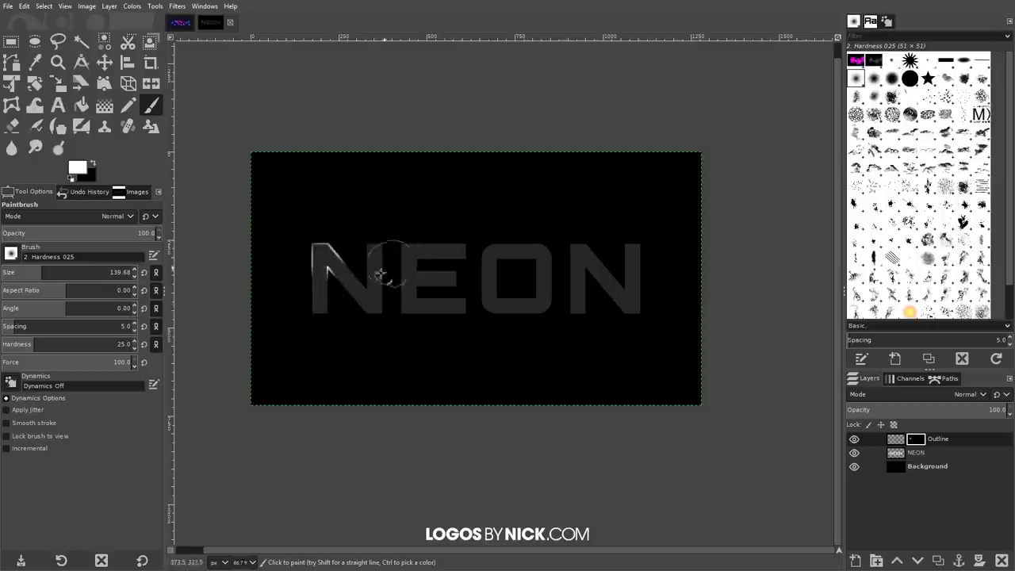
pyautogui.press('1')
pyautogui.moveTo(283, 219)
pyautogui.mouseDown()
pyautogui.moveTo(390, 310)
pyautogui.moveTo(367, 303)
pyautogui.moveTo(364, 311)
pyautogui.moveTo(368, 255)
pyautogui.moveTo(383, 241)
pyautogui.moveTo(397, 281)
pyautogui.moveTo(424, 274)
pyautogui.moveTo(472, 299)
pyautogui.moveTo(498, 235)
pyautogui.moveTo(498, 256)
pyautogui.moveTo(465, 295)
pyautogui.moveTo(489, 349)
pyautogui.moveTo(530, 326)
pyautogui.moveTo(513, 326)
pyautogui.moveTo(571, 342)
pyautogui.moveTo(557, 321)
pyautogui.moveTo(600, 269)
pyautogui.moveTo(585, 286)
pyautogui.moveTo(555, 244)
pyautogui.moveTo(643, 389)
pyautogui.moveTo(669, 327)
pyautogui.moveTo(650, 323)
pyautogui.moveTo(681, 276)
pyautogui.moveTo(715, 295)
pyautogui.moveTo(757, 240)
pyautogui.moveTo(758, 333)
pyautogui.mouseUp()
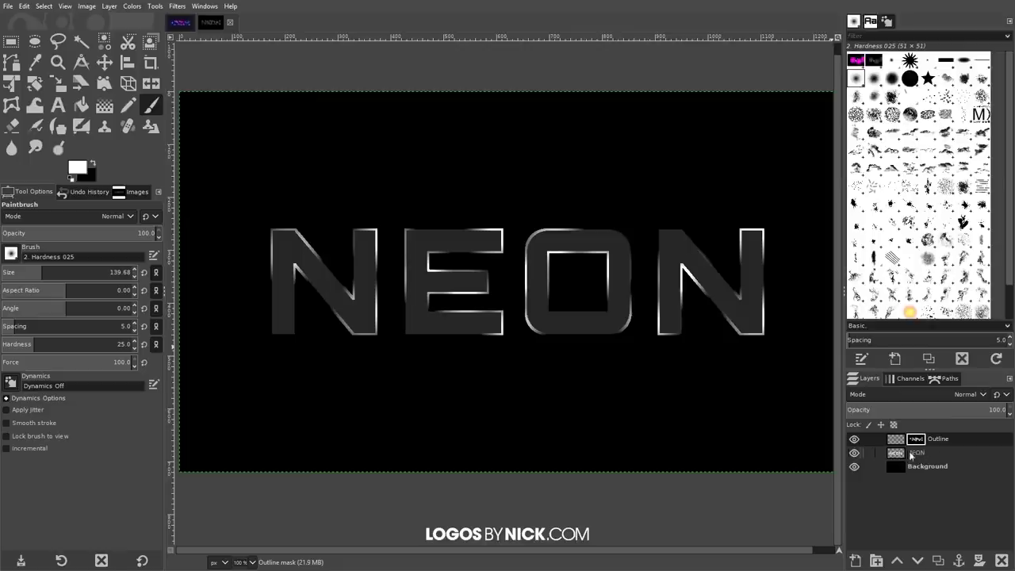
# Step: Hide the NEON layer and paint white across all letters on the Outline mask with a size 497 brush at about 15 opacity
pyautogui.click(854, 453)
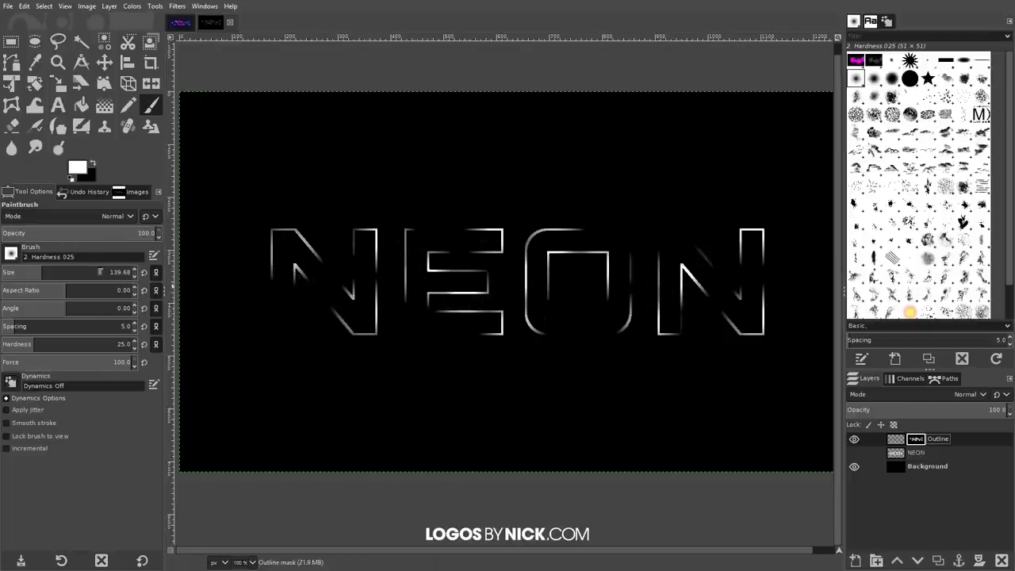
pyautogui.moveTo(49, 272); pyautogui.dragTo(88, 272)
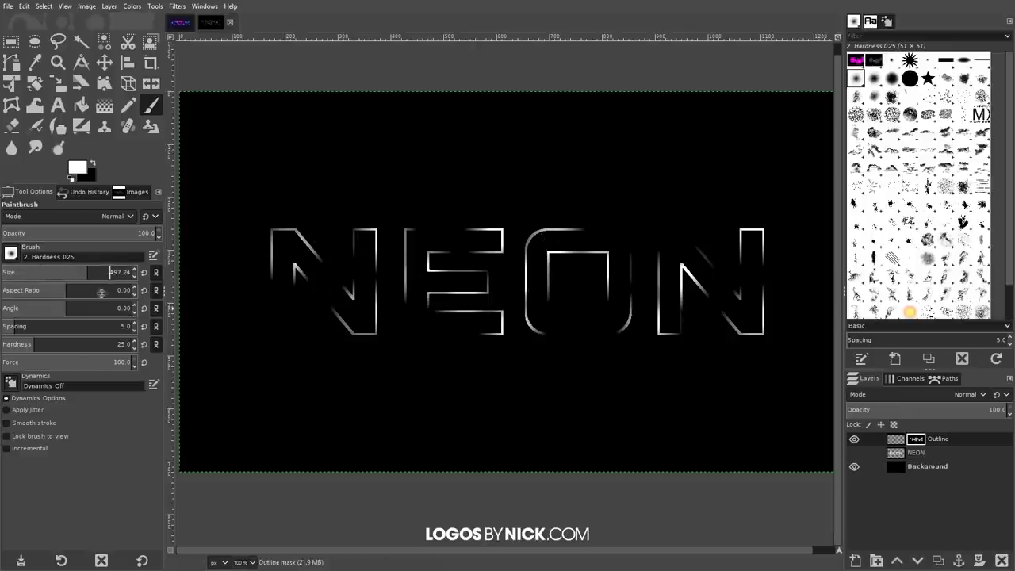
pyautogui.click(43, 234)
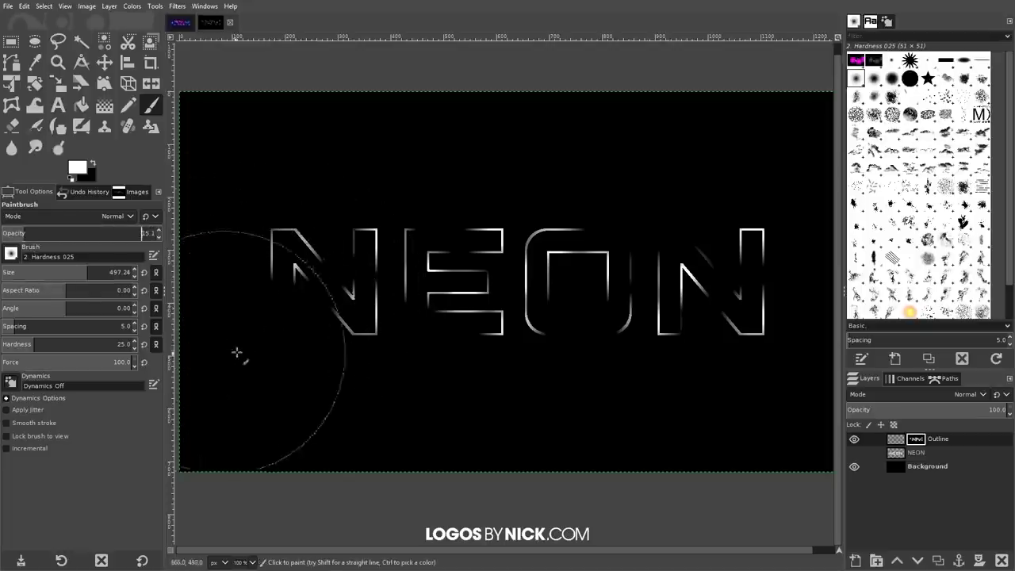
pyautogui.moveTo(243, 355)
pyautogui.mouseDown()
pyautogui.moveTo(309, 375)
pyautogui.moveTo(385, 334)
pyautogui.moveTo(460, 375)
pyautogui.moveTo(488, 347)
pyautogui.moveTo(623, 360)
pyautogui.moveTo(605, 328)
pyautogui.moveTo(621, 321)
pyautogui.moveTo(671, 357)
pyautogui.moveTo(718, 347)
pyautogui.mouseUp()
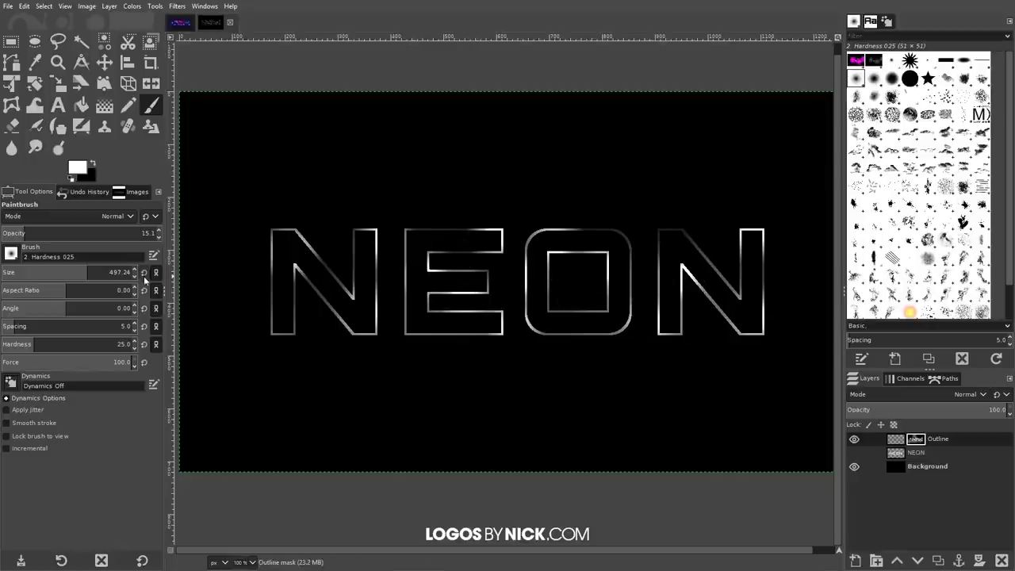
# Step: Set the paintbrush to size about 175 and opacity 100, and apply the Outline layer's mask
pyautogui.moveTo(77, 273); pyautogui.dragTo(51, 273)
pyautogui.click(48, 234)
pyautogui.moveTo(56, 234); pyautogui.dragTo(159, 232)
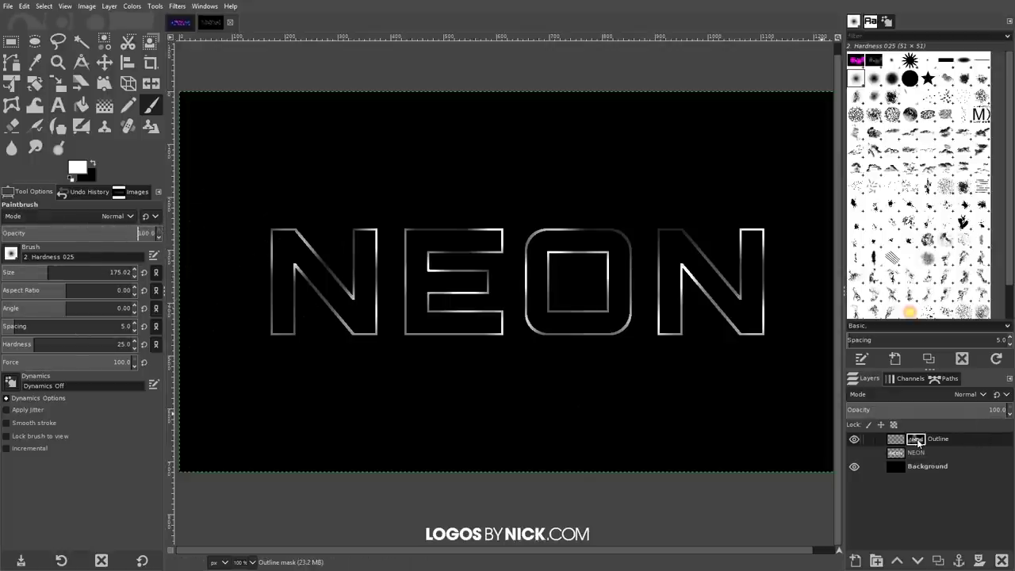
pyautogui.rightClick(918, 442)
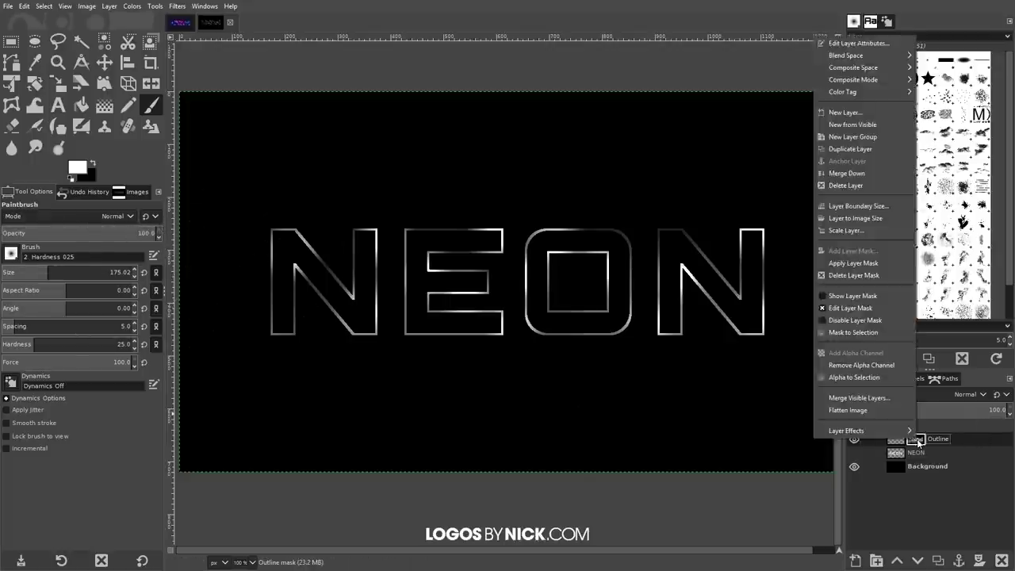
pyautogui.click(881, 264)
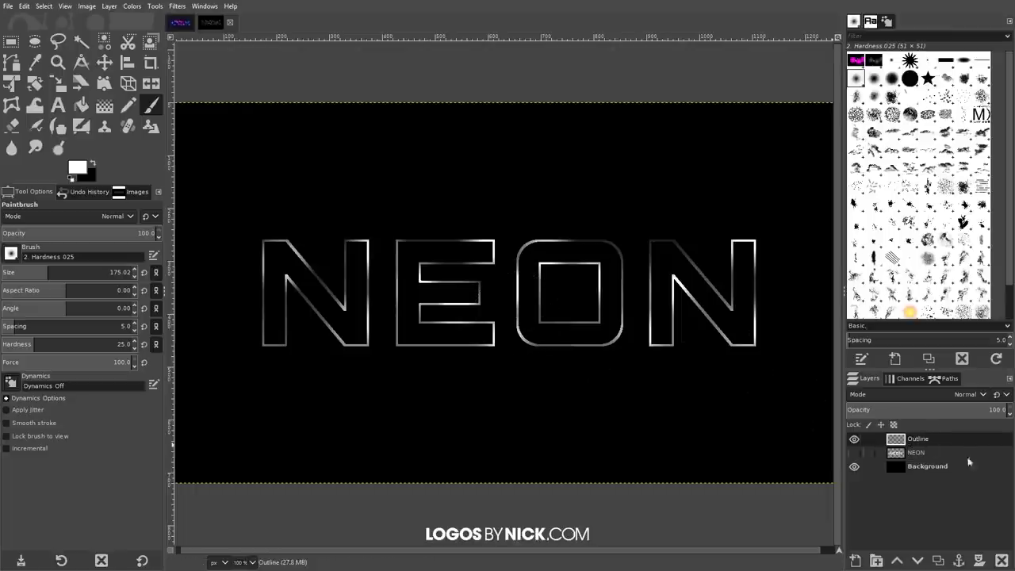
# Step: Duplicate the Outline layer twice and select the first duplicate, Outline copy
pyautogui.click(941, 563)
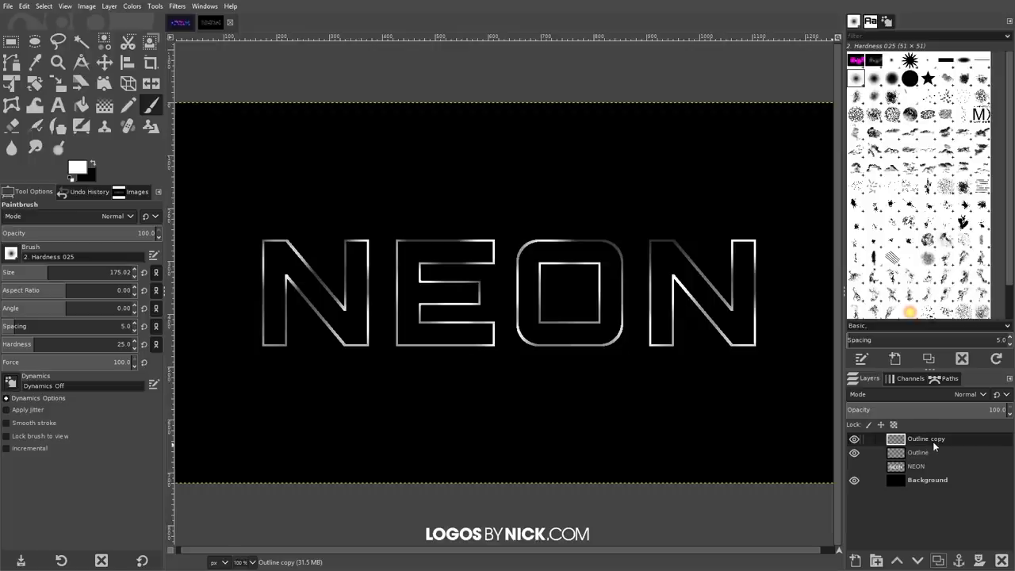
pyautogui.click(939, 560)
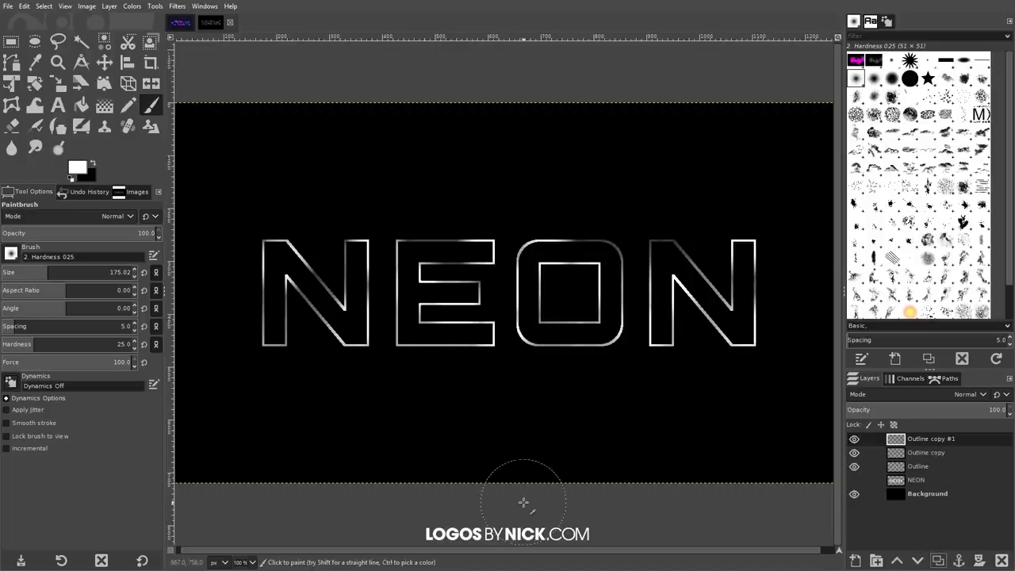
pyautogui.click(918, 451)
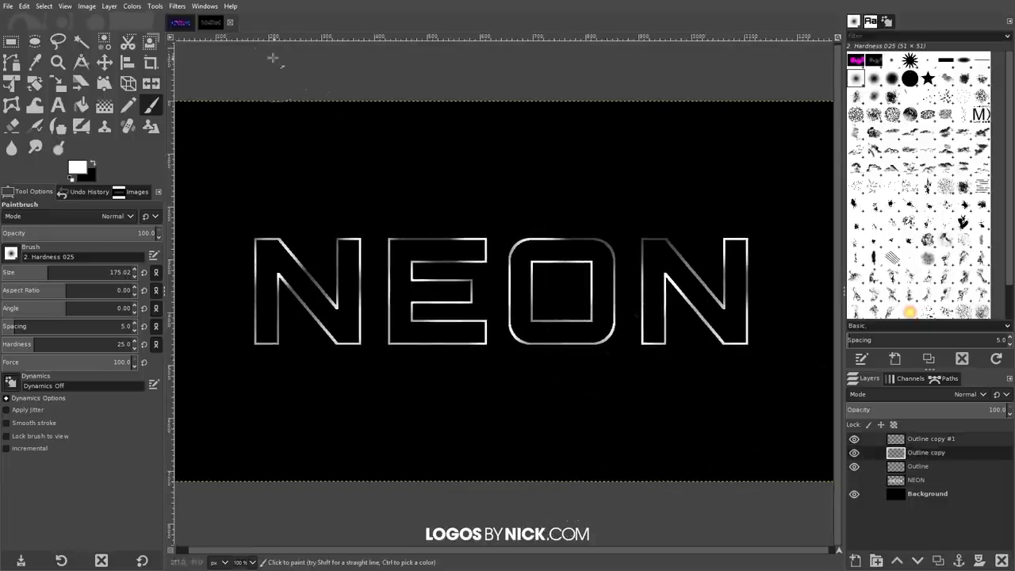
pyautogui.click(173, 7)
pyautogui.moveTo(208, 78)
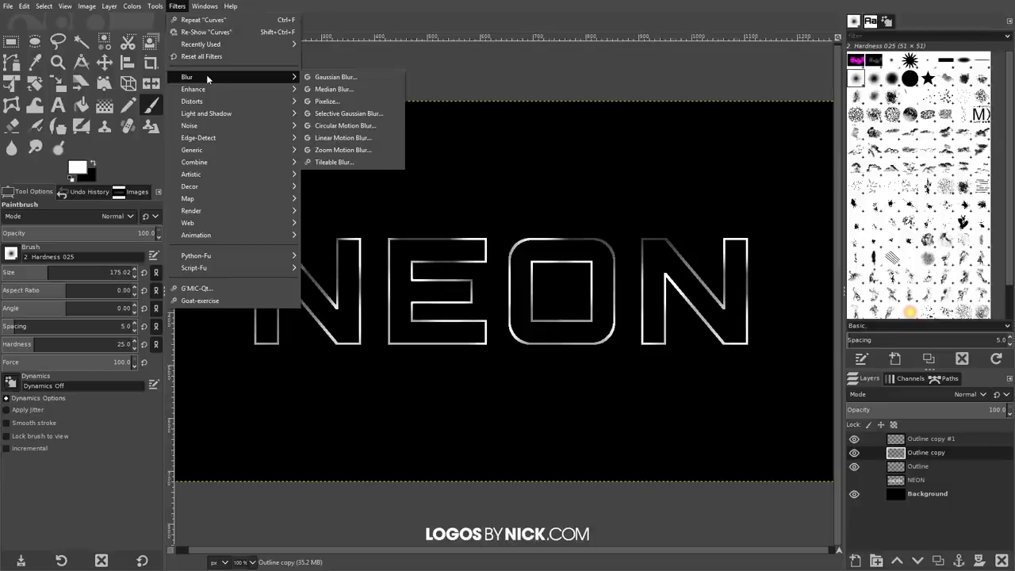
pyautogui.press('Escape')
pyautogui.press('Escape')
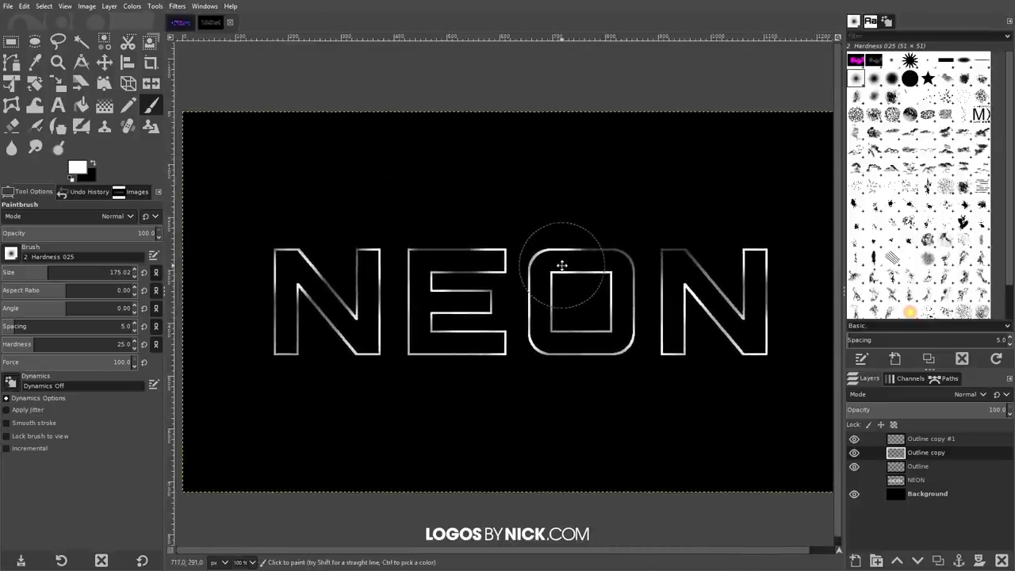
pyautogui.scroll(-1, 547, 253)
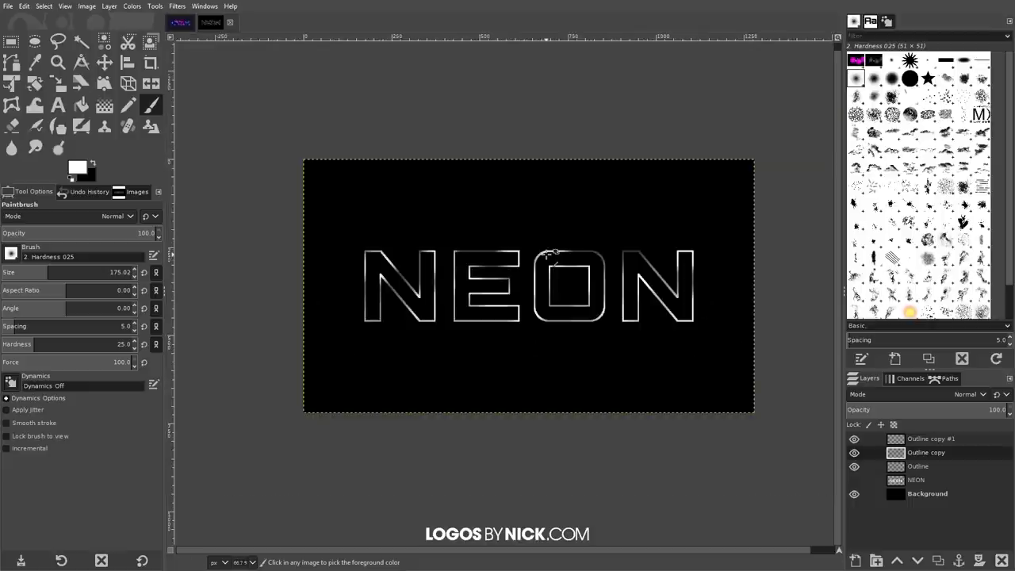
pyautogui.hscroll(2, 595, 267)
pyautogui.moveTo(503, 288)
pyautogui.mouseDown()
pyautogui.moveTo(544, 281)
pyautogui.moveTo(574, 293)
pyautogui.moveTo(536, 270)
pyautogui.mouseUp()
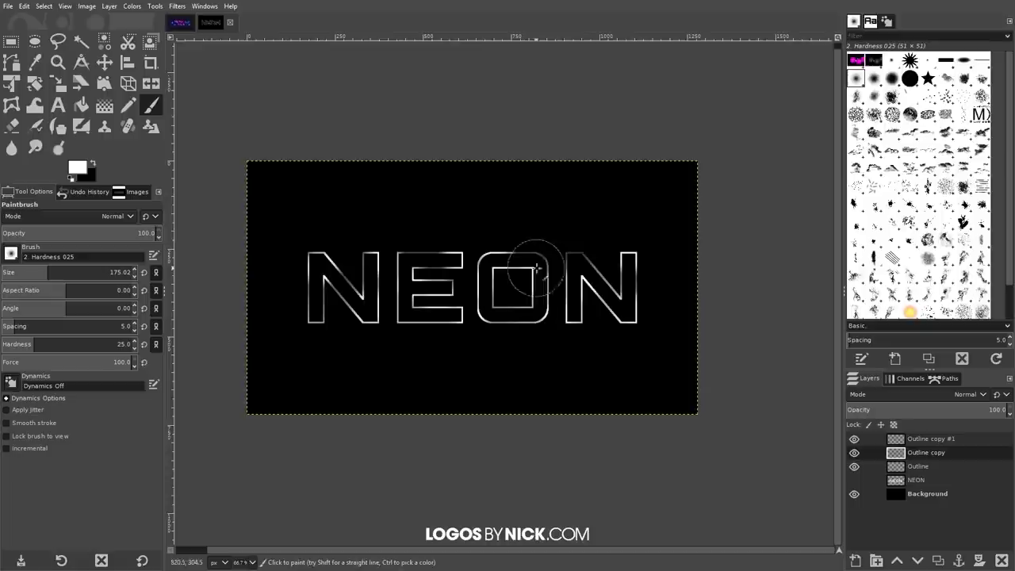
# Step: Apply a Gaussian Blur of size 2.5 in X and Y to the Outline copy layer and lower its opacity to 80
pyautogui.click(178, 6)
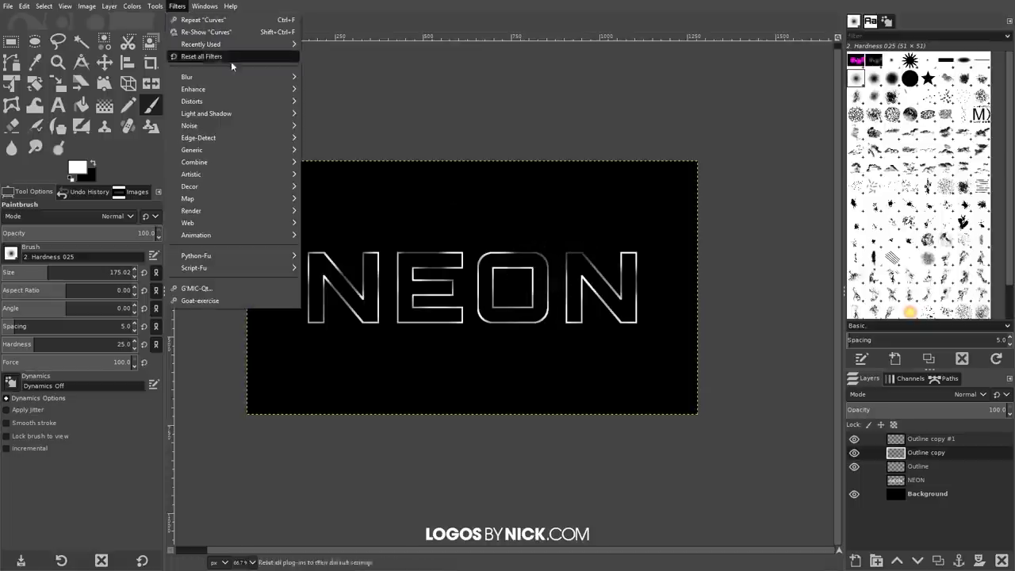
pyautogui.moveTo(259, 78)
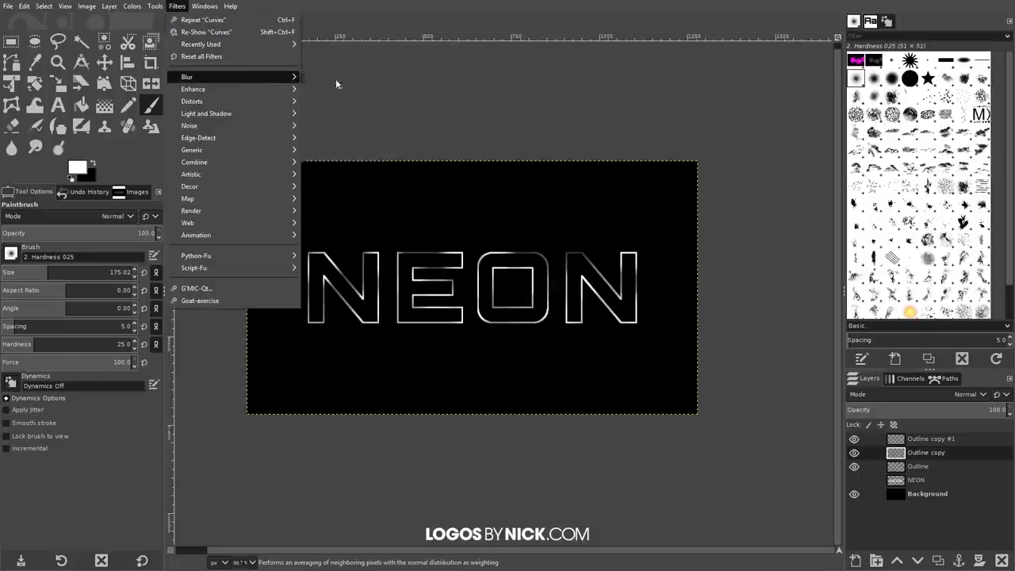
pyautogui.click(335, 78)
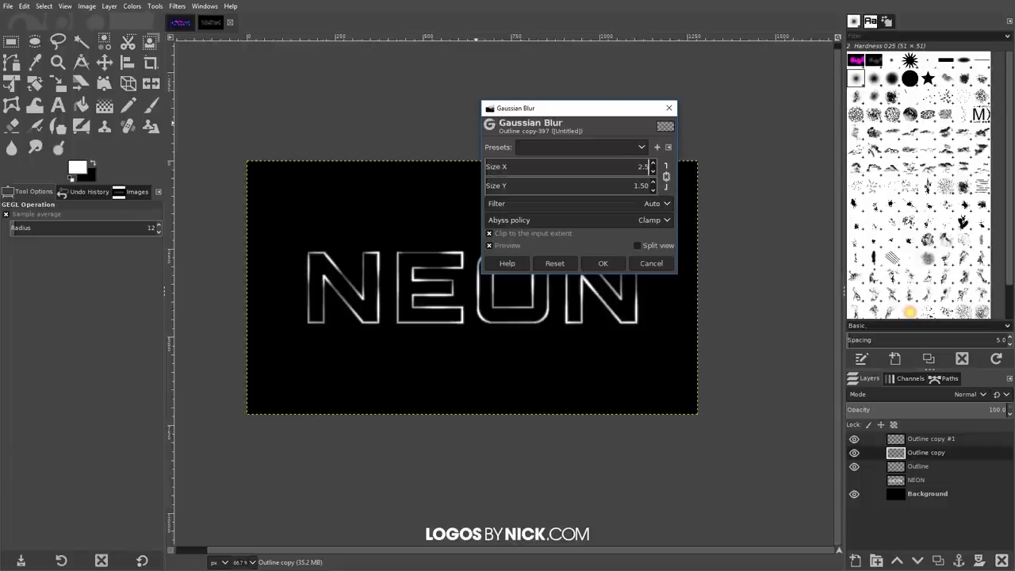
pyautogui.press('Return')
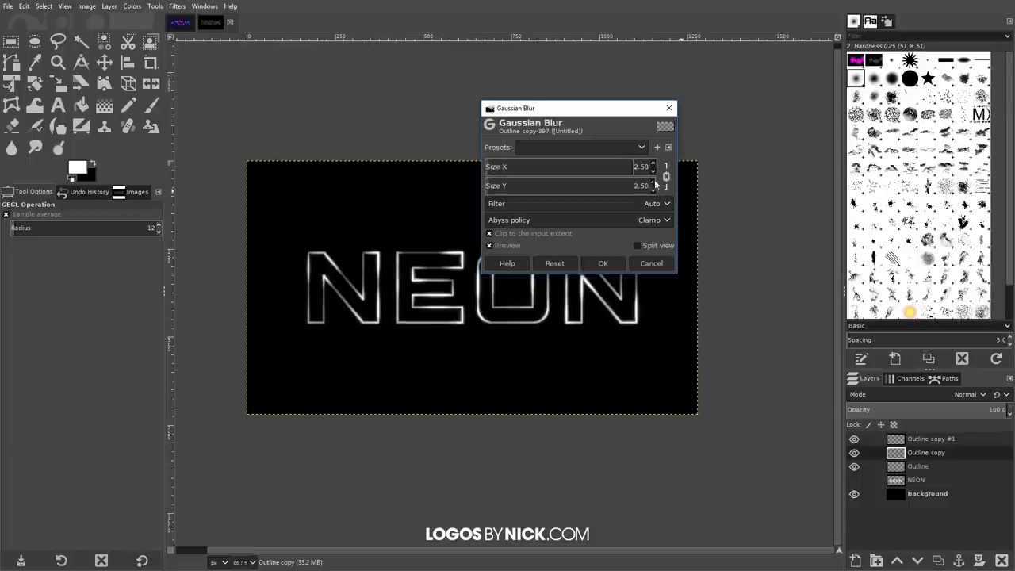
pyautogui.click(603, 263)
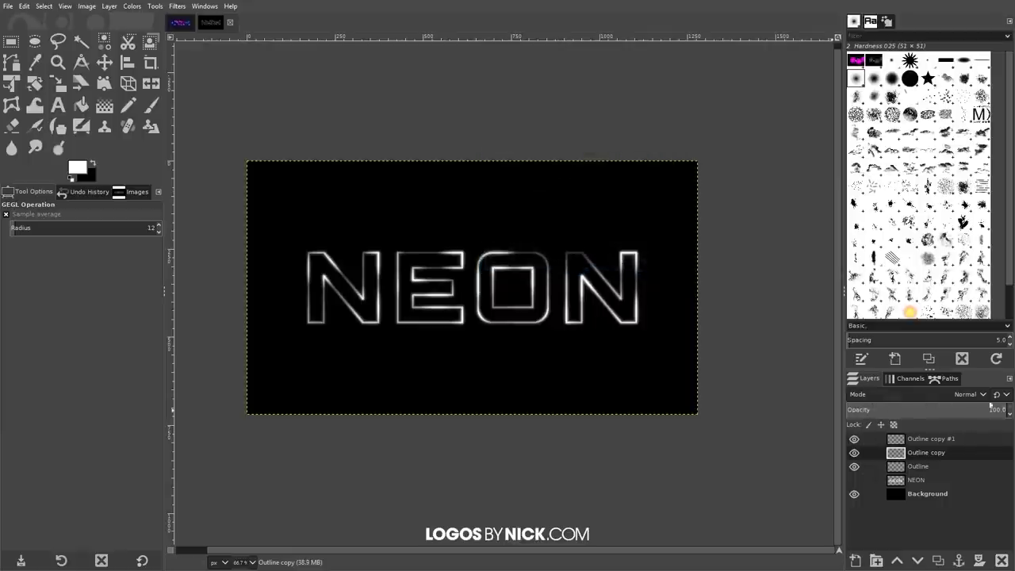
pyautogui.doubleClick(996, 410)
pyautogui.press('Return')
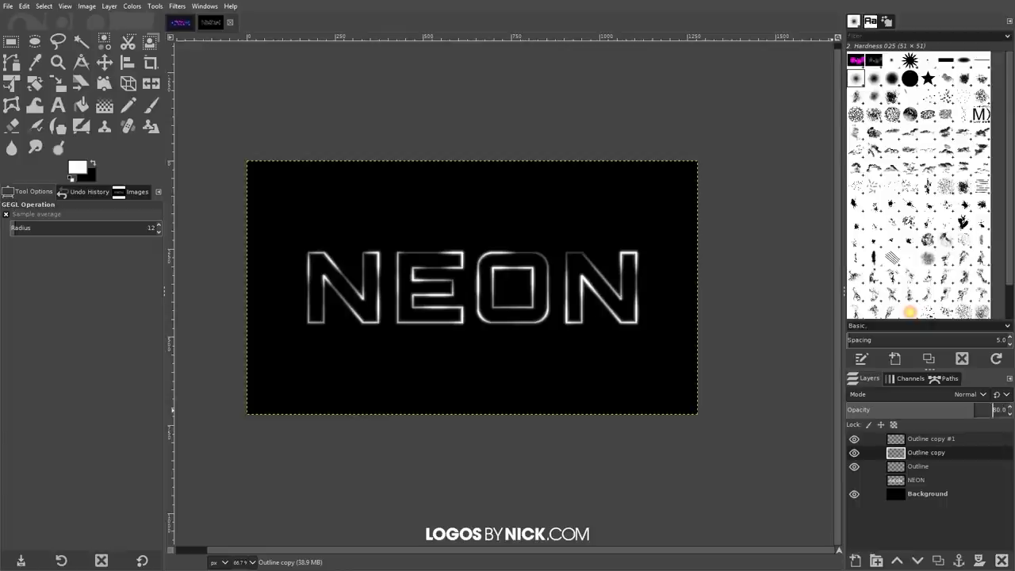
# Step: Apply a Gaussian Blur of size 5 in X and Y to the original Outline layer
pyautogui.click(928, 463)
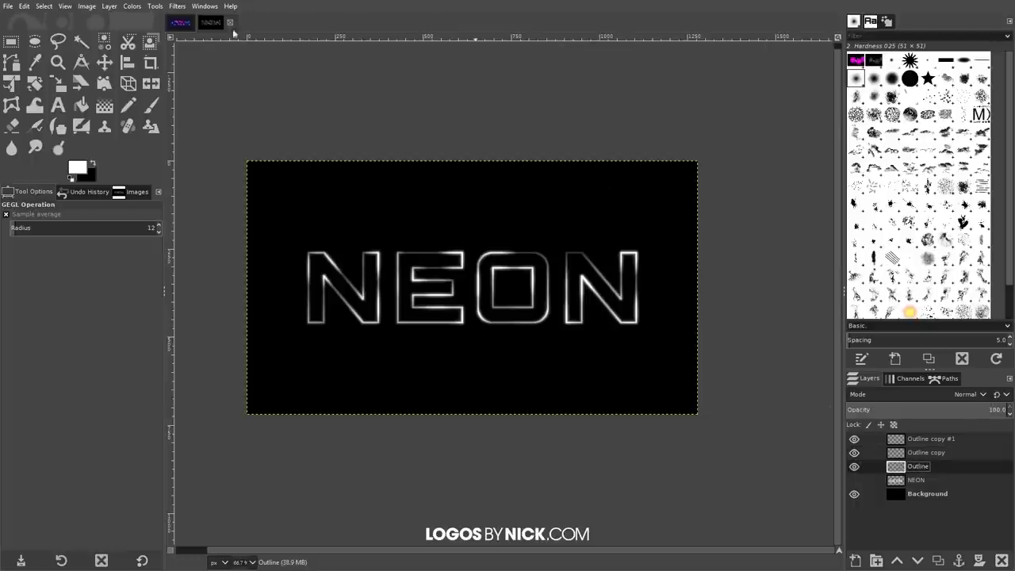
pyautogui.click(176, 7)
pyautogui.moveTo(287, 77)
pyautogui.click(335, 77)
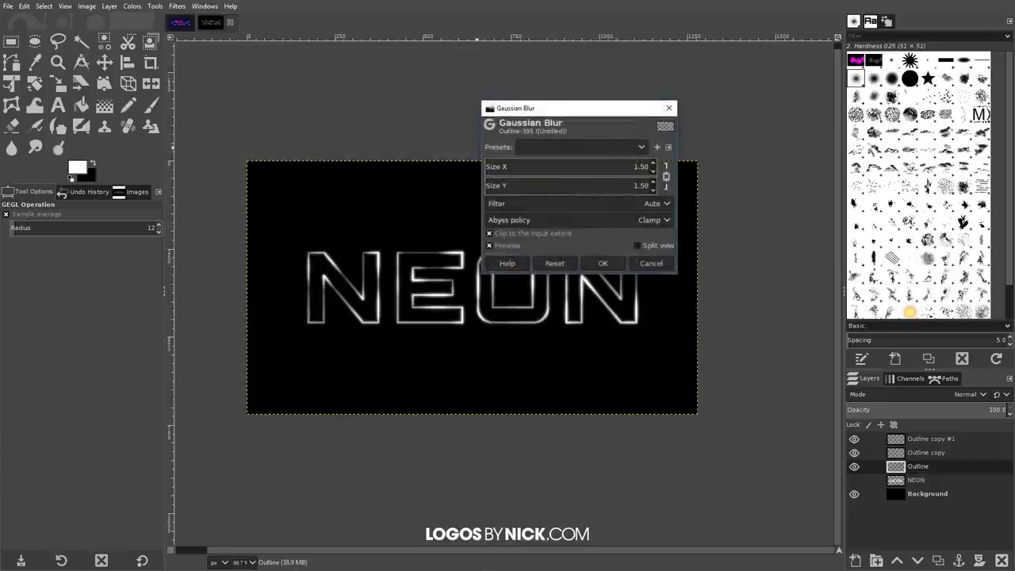
pyautogui.doubleClick(640, 167)
pyautogui.write('5')
pyautogui.press('Return')
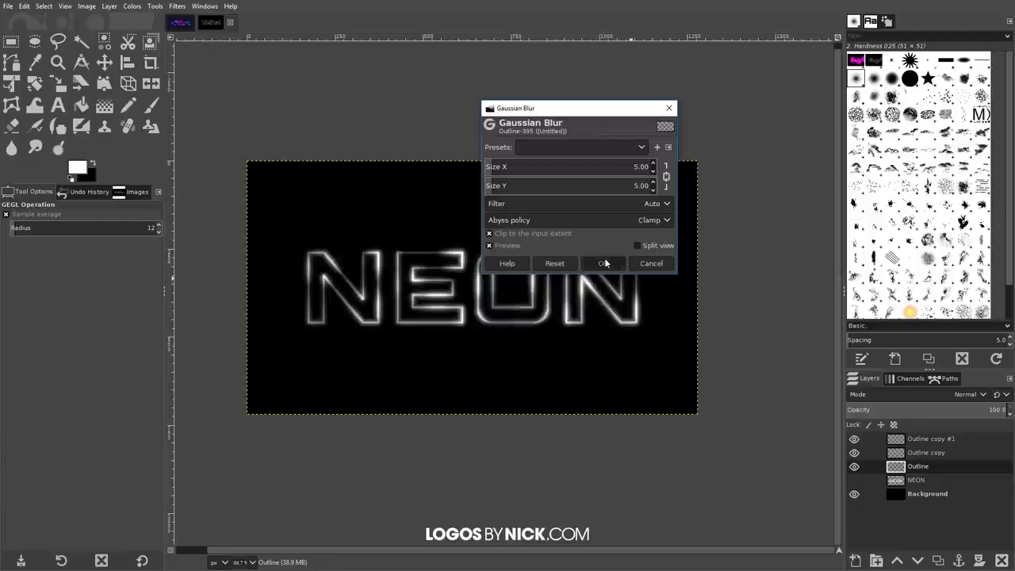
pyautogui.click(603, 264)
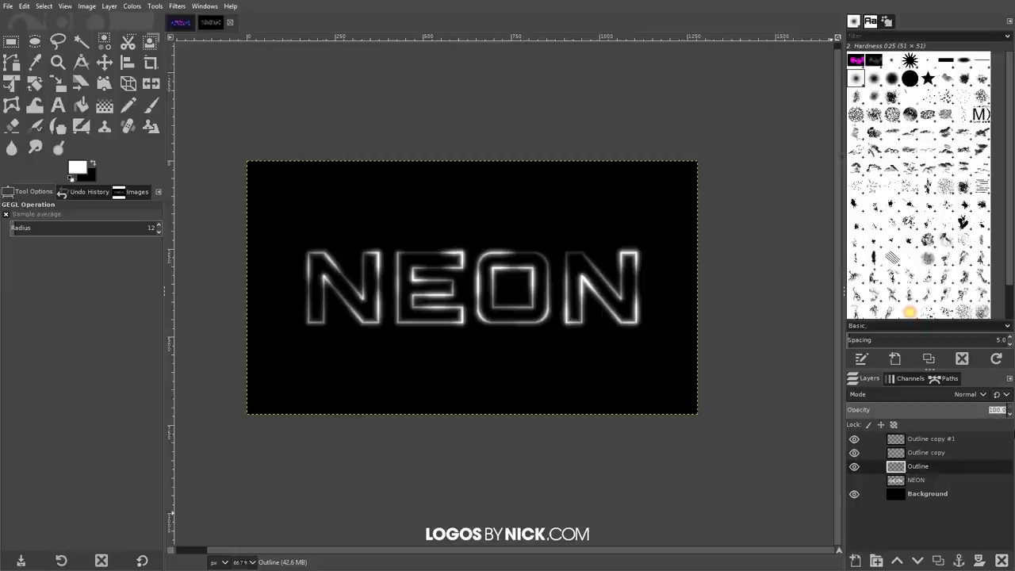
# Step: Set the Outline layer's opacity to 60 and add a new transparent layer above Outline copy #1
pyautogui.press('Return')
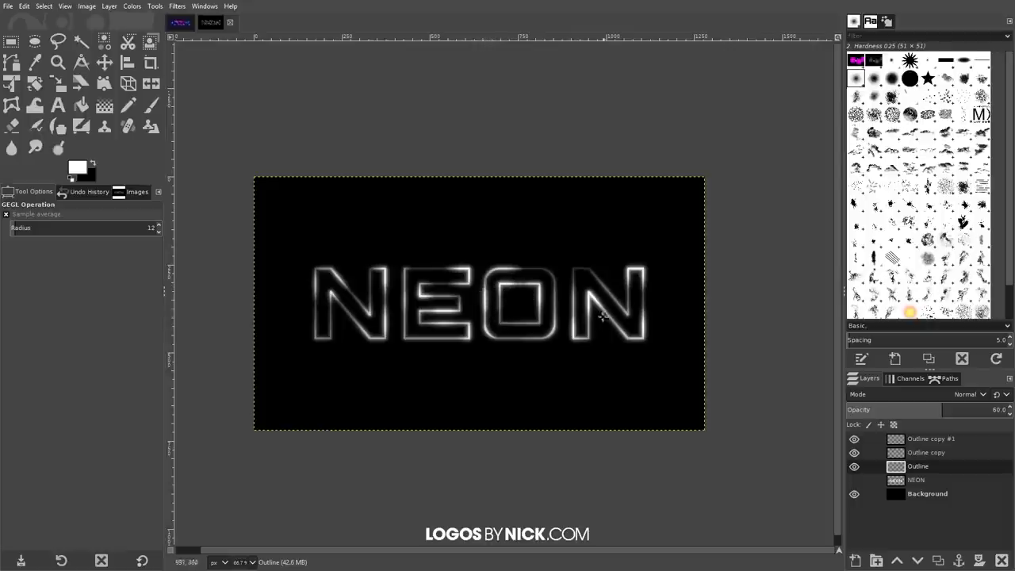
pyautogui.click(936, 441)
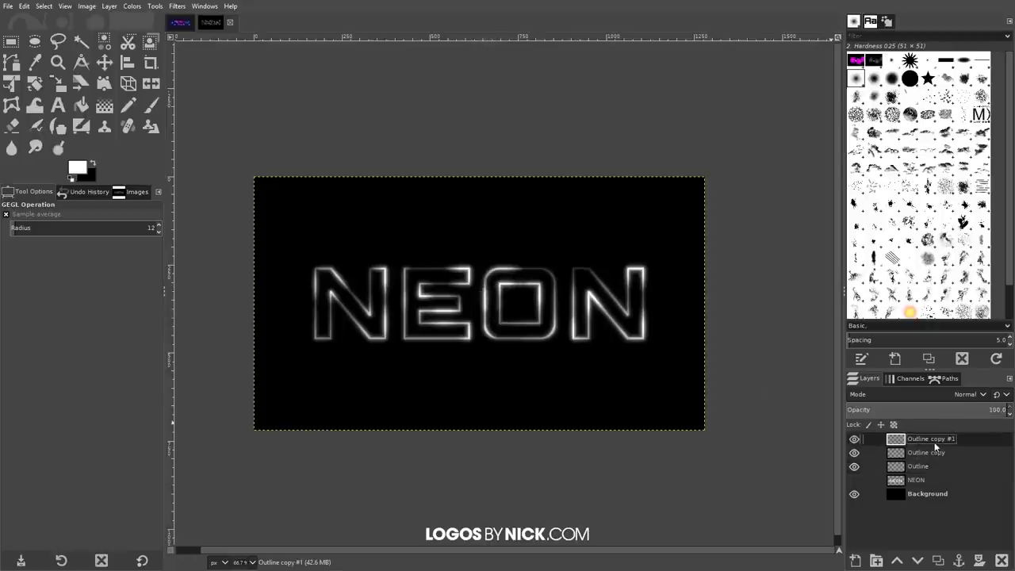
pyautogui.click(856, 561)
pyautogui.click(936, 534)
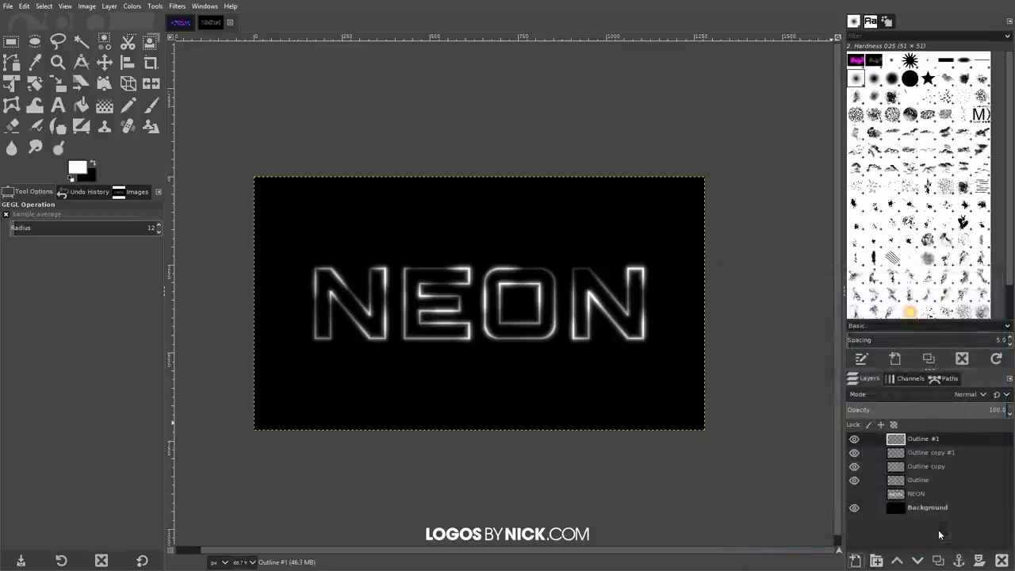
# Step: With the Paintbrush at size about 70, dab soft white highlights at scattered points along the outlines of all four NEON letters
pyautogui.click(158, 108)
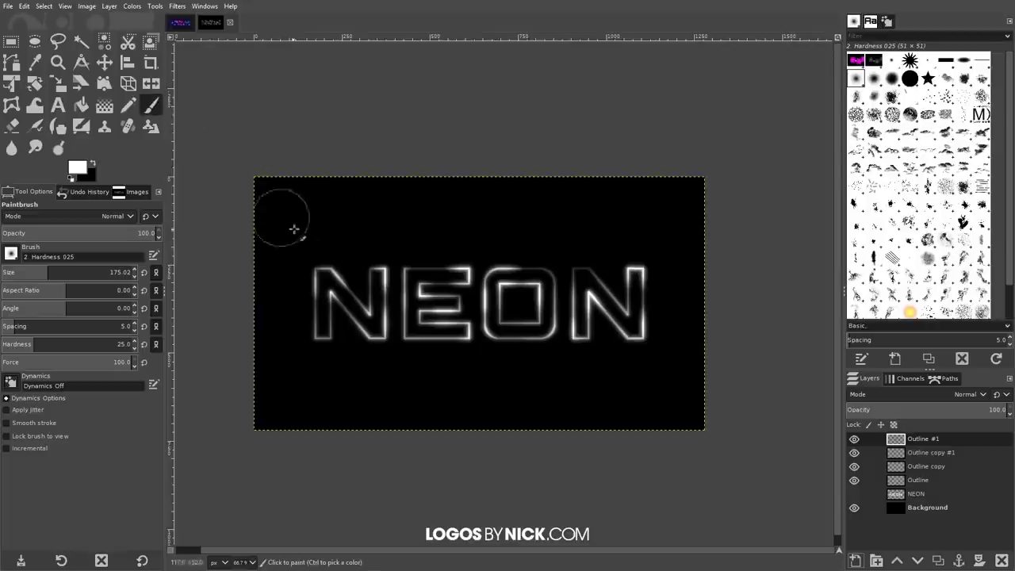
pyautogui.moveTo(26, 272); pyautogui.dragTo(29, 273)
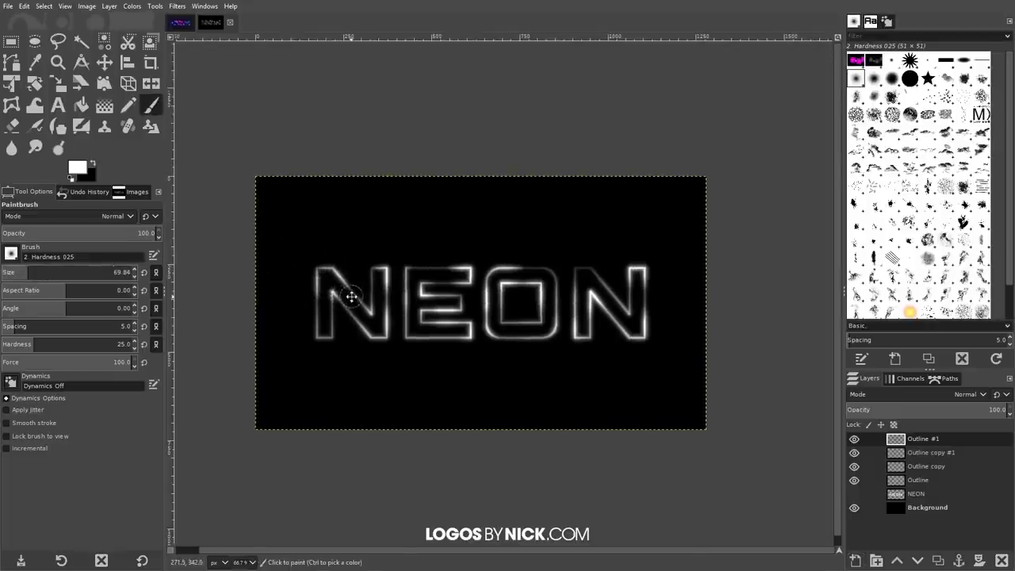
pyautogui.scroll(2, 330, 317)
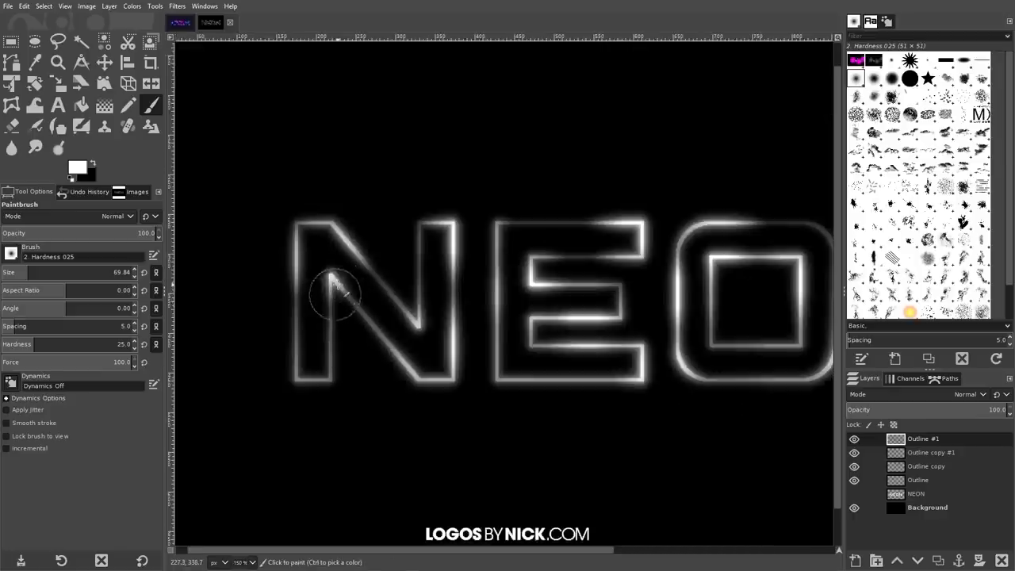
pyautogui.click(333, 284)
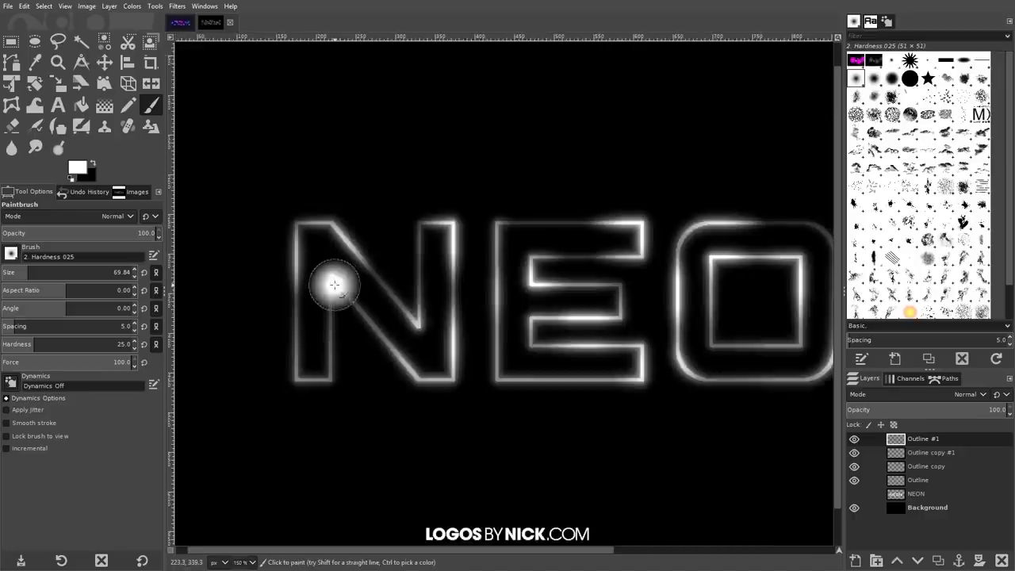
pyautogui.click(302, 266)
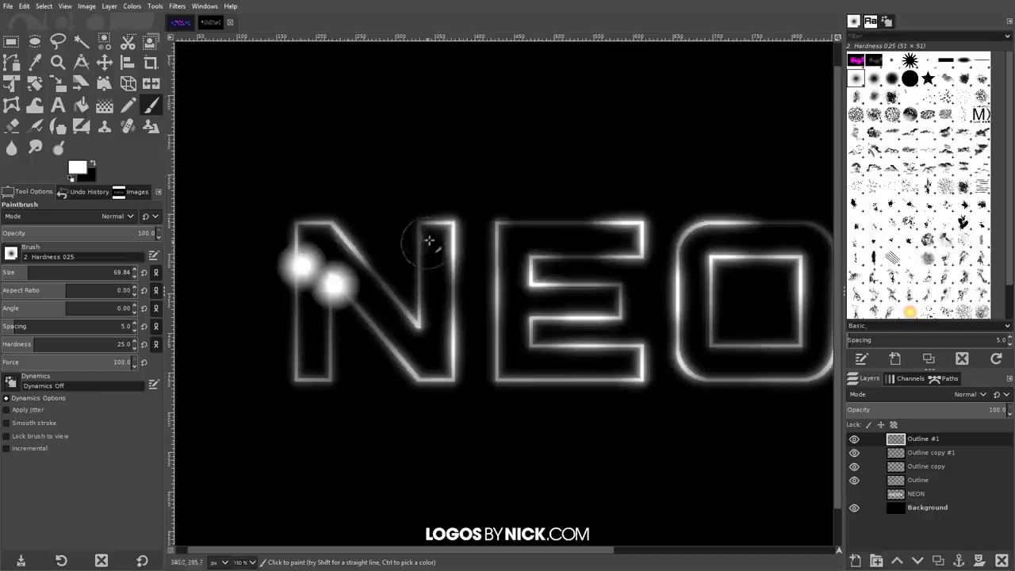
pyautogui.click(455, 230)
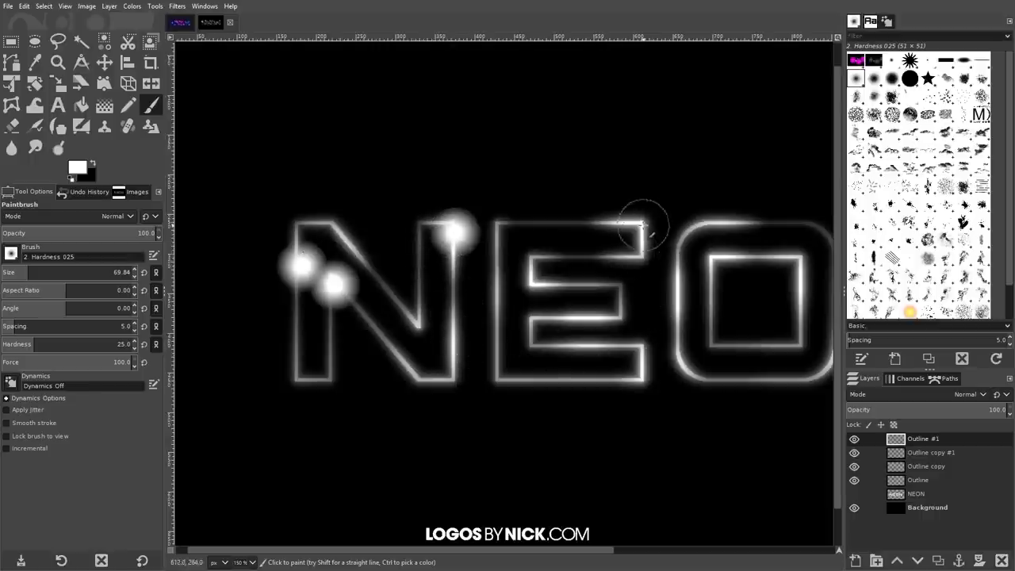
pyautogui.click(641, 237)
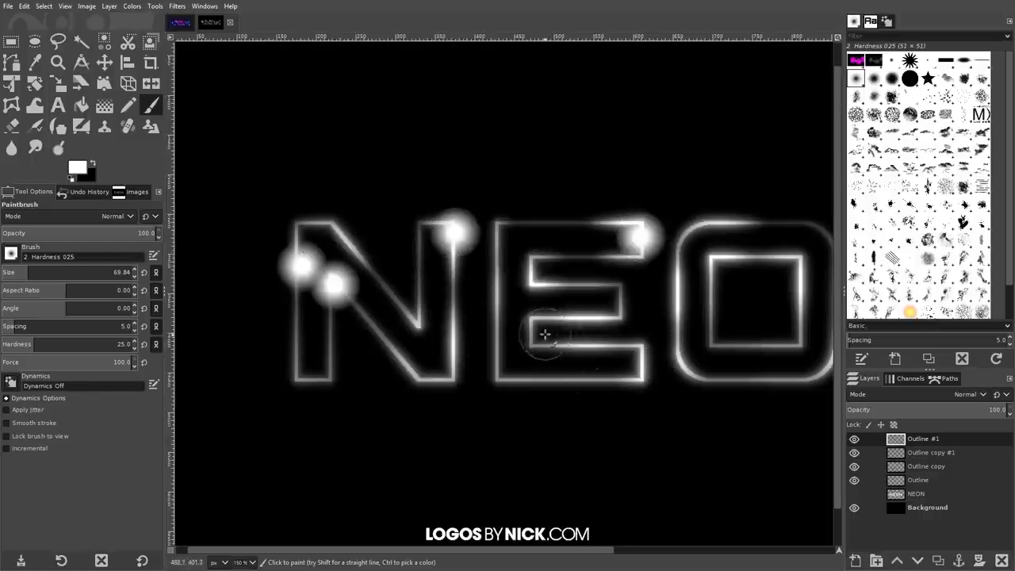
pyautogui.click(537, 282)
pyautogui.click(583, 323)
pyautogui.hscroll(3, 571, 341)
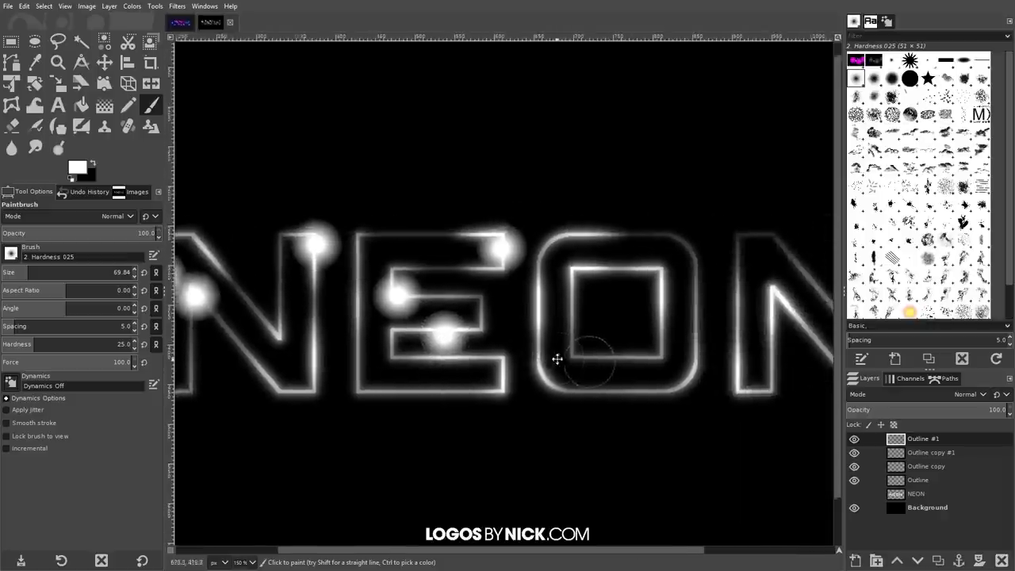
pyautogui.click(530, 300)
pyautogui.click(575, 276)
pyautogui.hscroll(4, 543, 378)
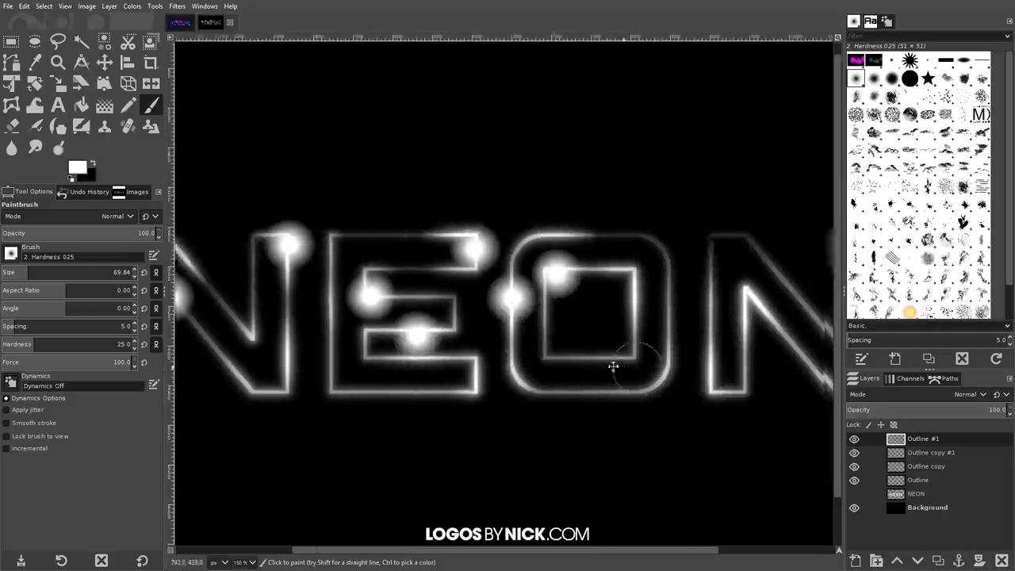
pyautogui.click(663, 302)
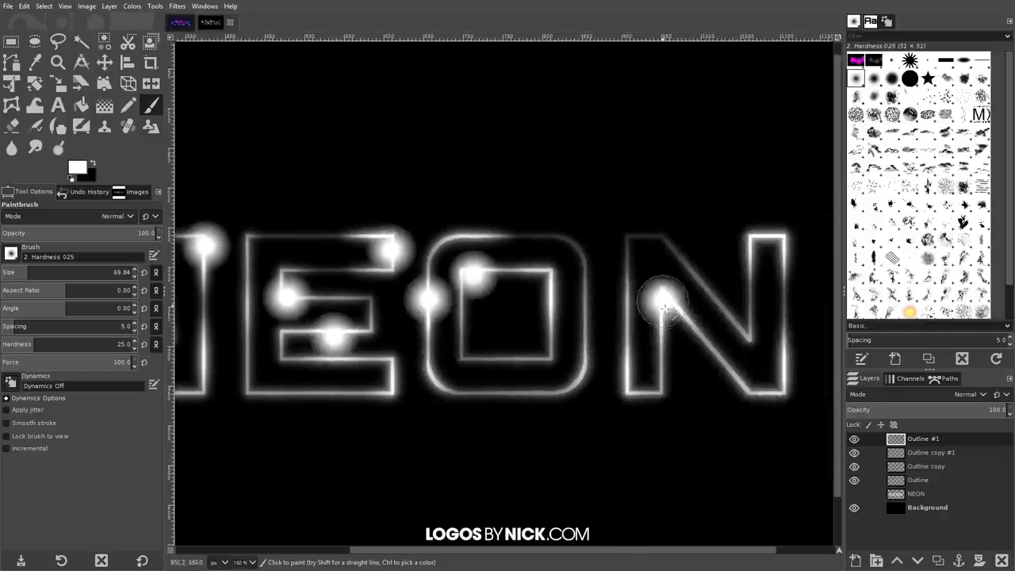
pyautogui.click(775, 237)
pyautogui.click(785, 357)
pyautogui.hscroll(-1, 587, 365)
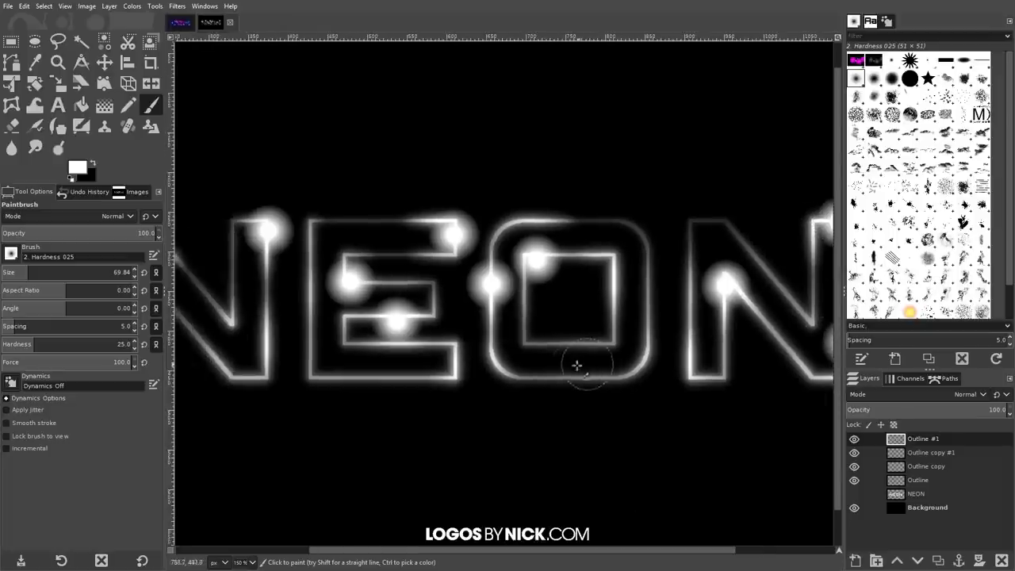
pyautogui.keyDown('ctrl'); pyautogui.scroll(-1, 516, 366); pyautogui.keyUp('ctrl')
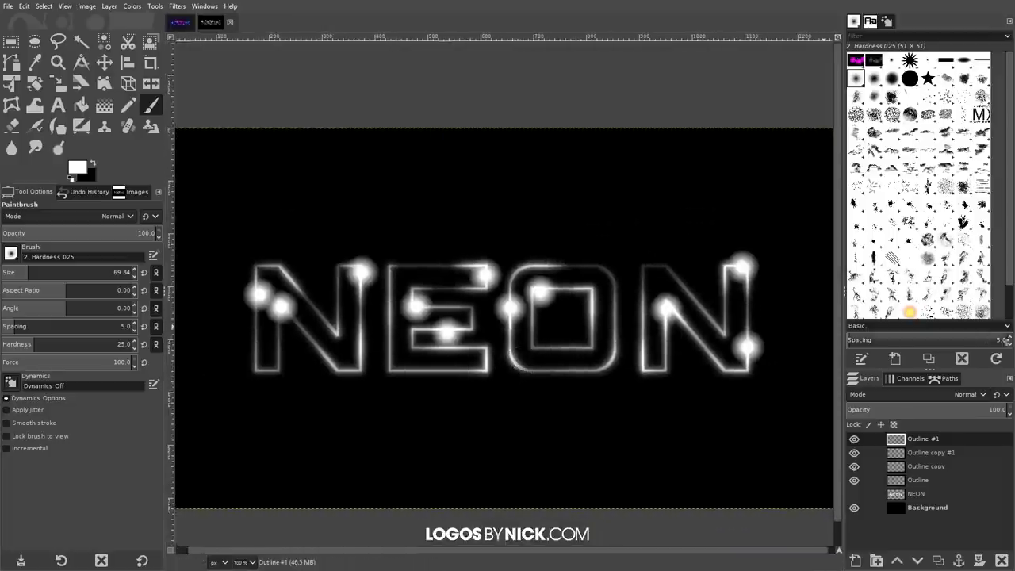
# Step: Set the highlight layer's blend mode to Soft light and toggle its visibility to compare the effect
pyautogui.click(969, 394)
pyautogui.scroll(-3, 923, 425)
pyautogui.scroll(-4, 918, 423)
pyautogui.click(875, 454)
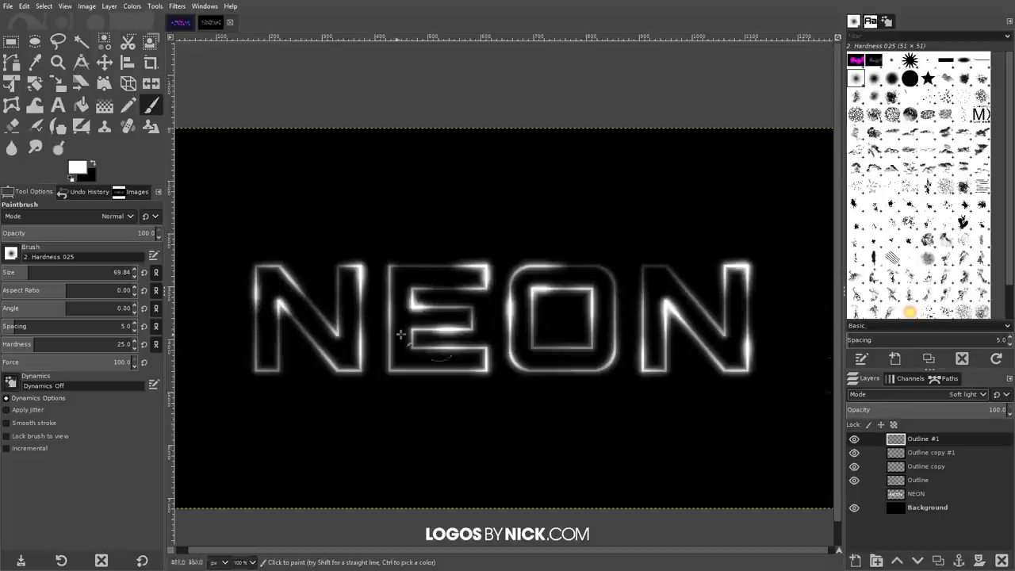
pyautogui.doubleClick(855, 443)
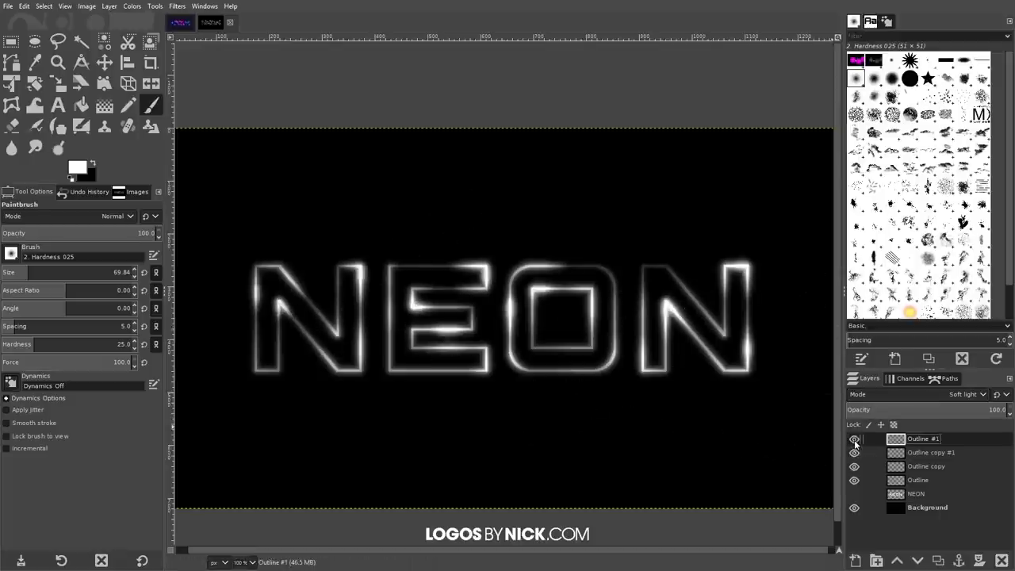
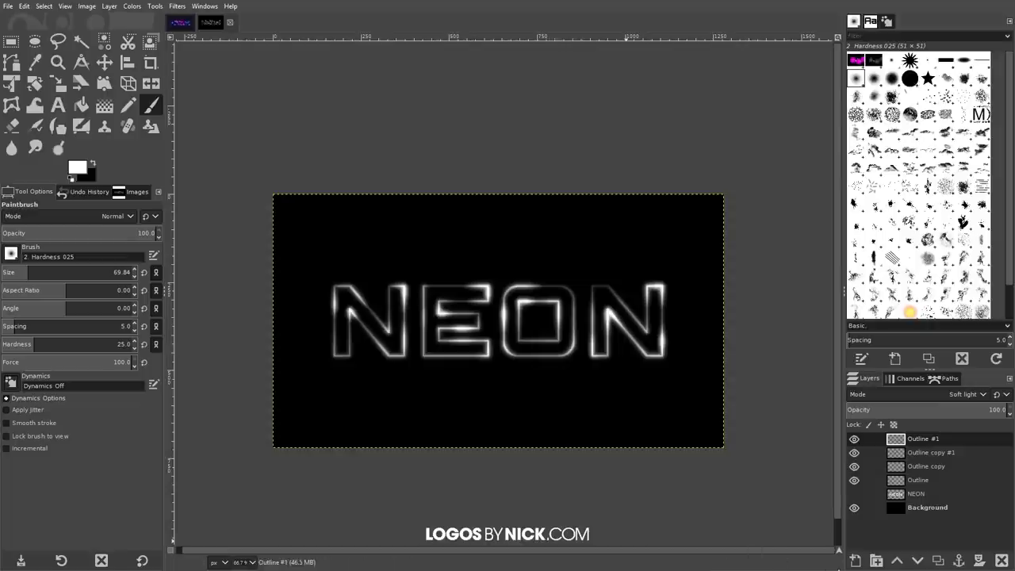
# Step: Add another new layer at the top of the stack and set the foreground color to magenta ff00ce
pyautogui.click(856, 559)
pyautogui.click(927, 533)
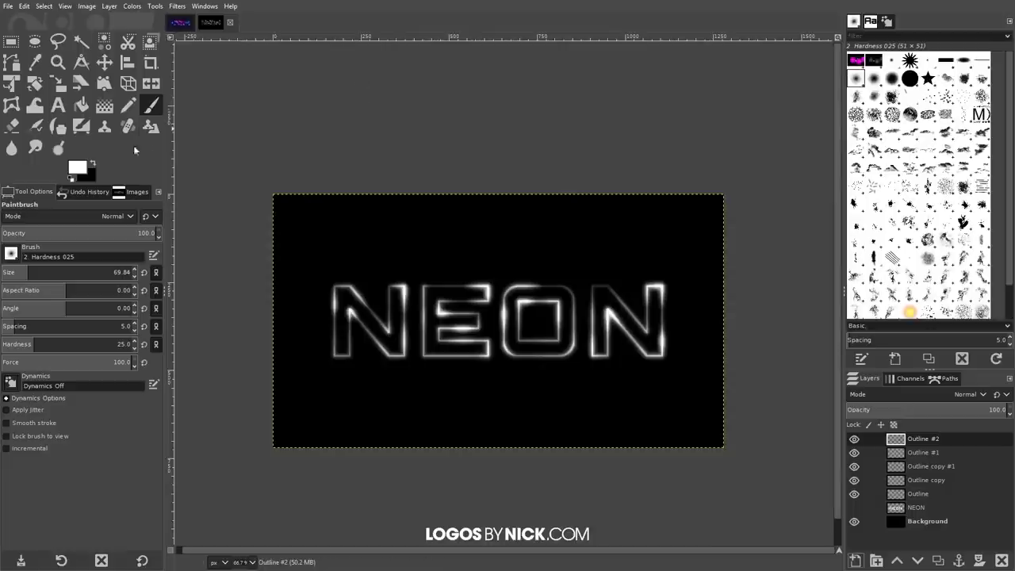
pyautogui.click(80, 167)
pyautogui.moveTo(687, 201); pyautogui.dragTo(711, 149)
pyautogui.moveTo(726, 201); pyautogui.dragTo(714, 174)
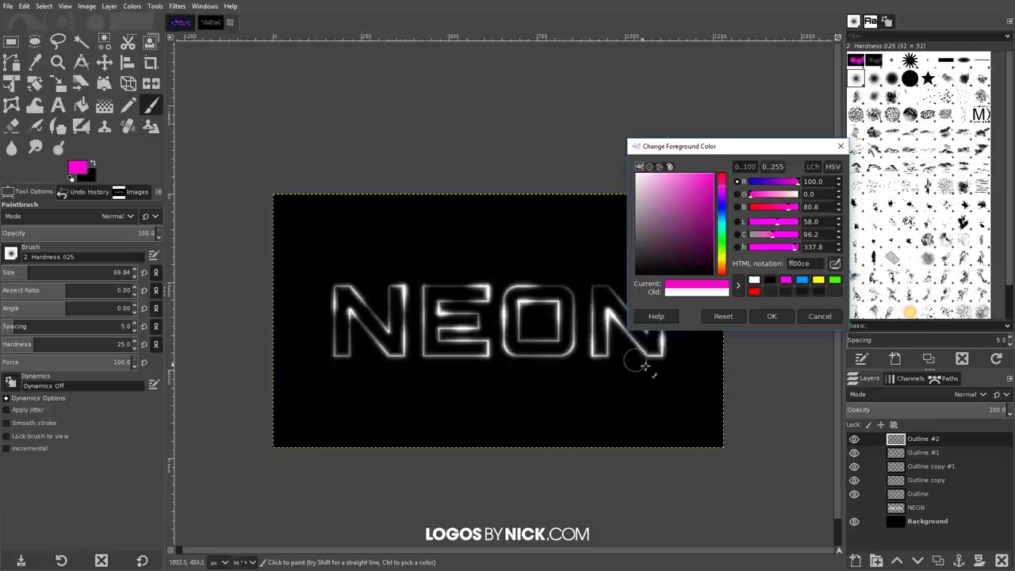
pyautogui.click(761, 318)
# Step: Enlarge the paintbrush to size about 460 and dab six soft magenta spots across the NEON text
pyautogui.moveTo(21, 272); pyautogui.dragTo(84, 273)
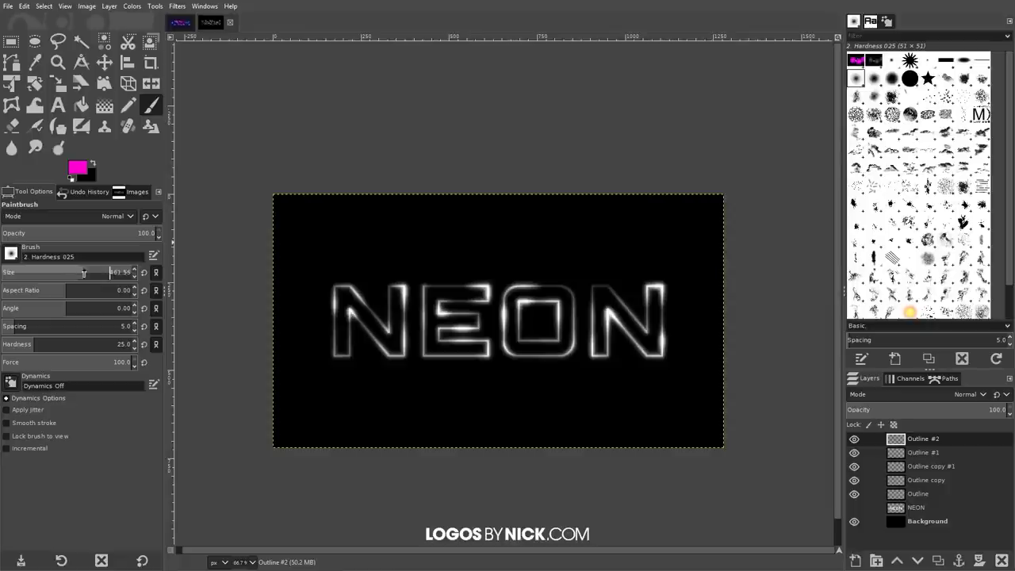
pyautogui.click(391, 326)
pyautogui.click(494, 295)
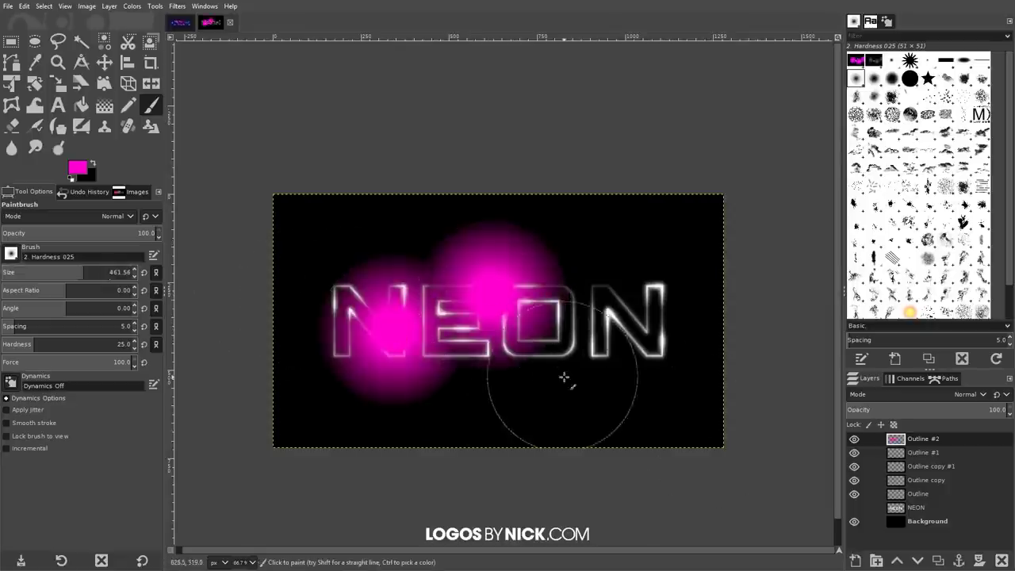
pyautogui.click(548, 343)
pyautogui.click(630, 283)
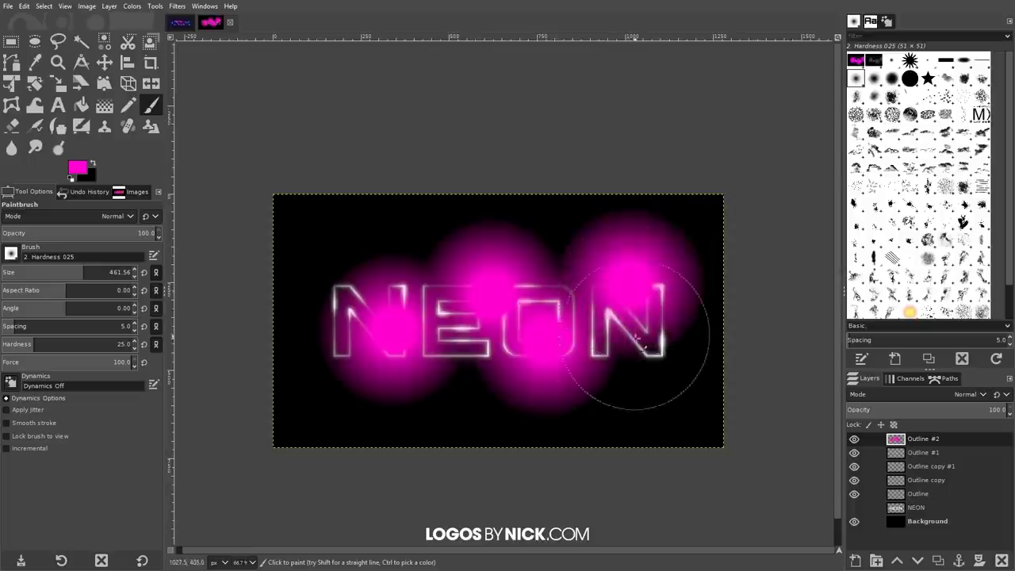
pyautogui.click(644, 343)
pyautogui.click(441, 361)
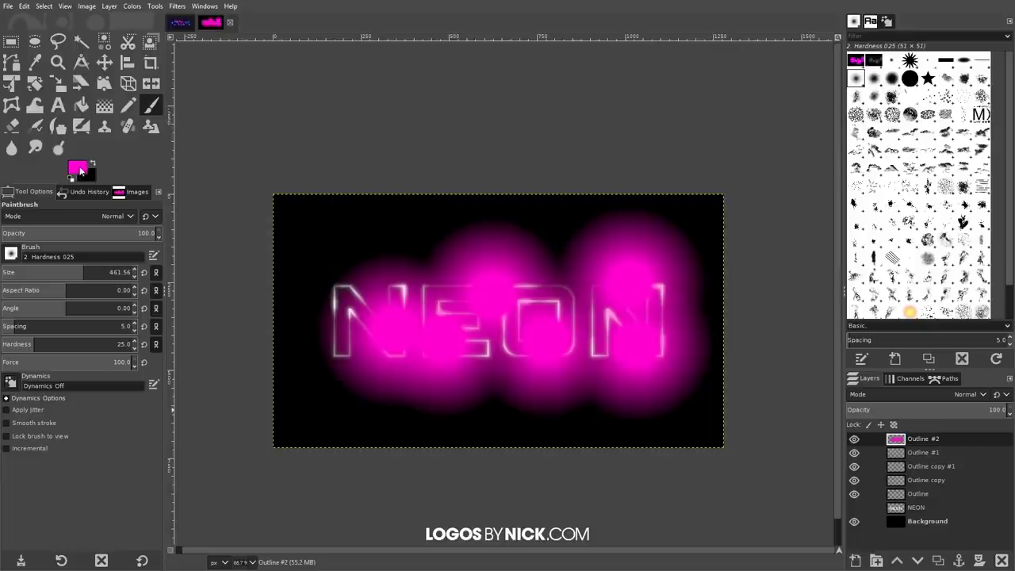
# Step: Change the foreground color to blue 0064ff and dab six blue spots above, below and between the magenta areas of the text
pyautogui.click(76, 167)
pyautogui.moveTo(723, 211); pyautogui.dragTo(747, 216)
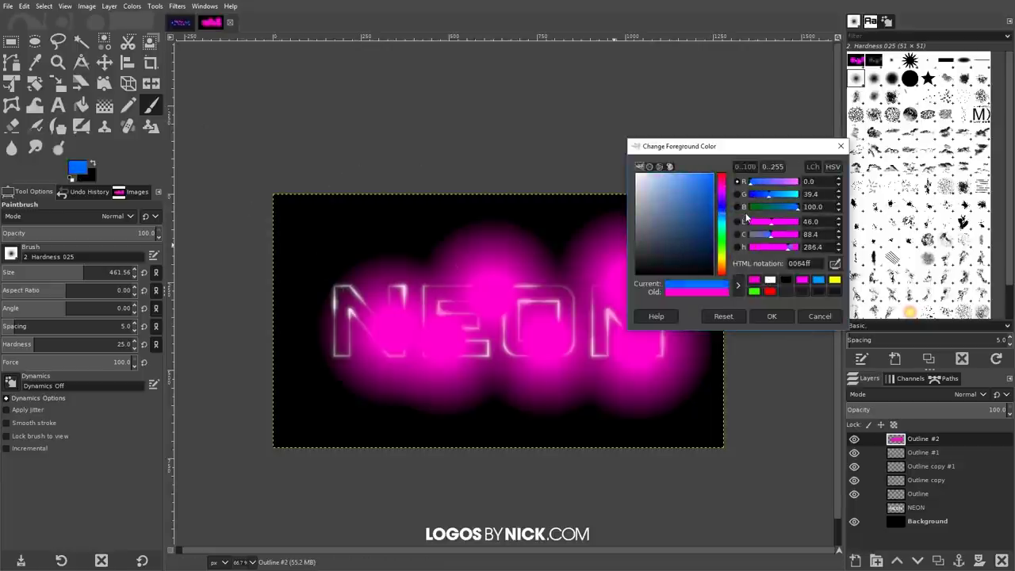
pyautogui.click(771, 315)
pyautogui.click(425, 269)
pyautogui.click(556, 281)
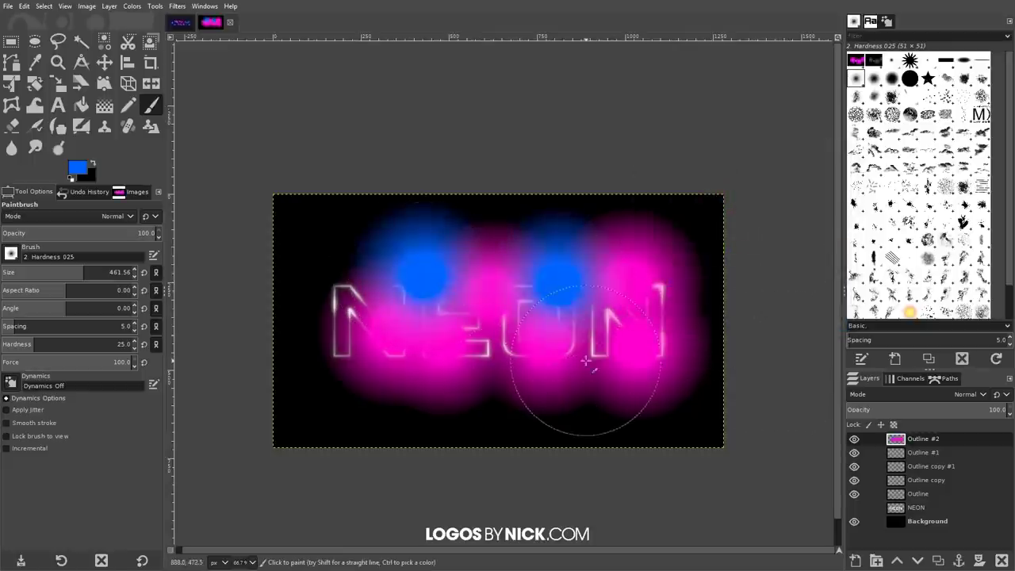
pyautogui.click(586, 361)
pyautogui.click(494, 361)
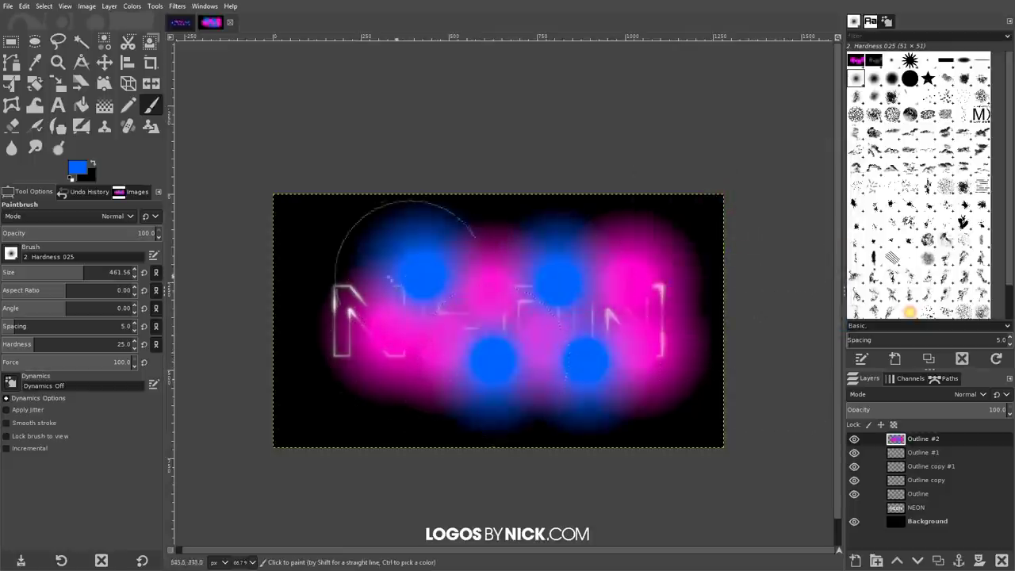
pyautogui.click(406, 367)
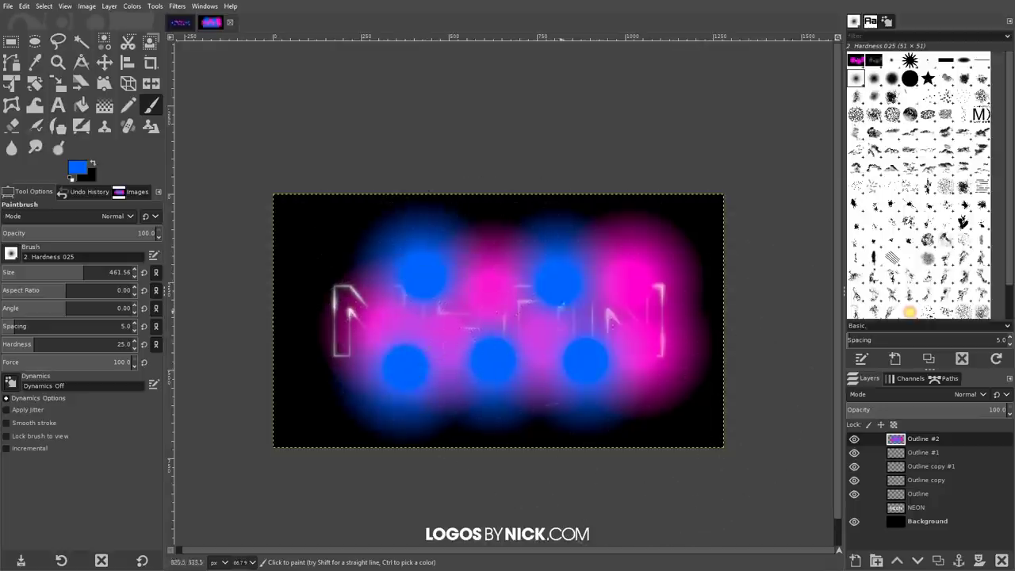
pyautogui.click(591, 319)
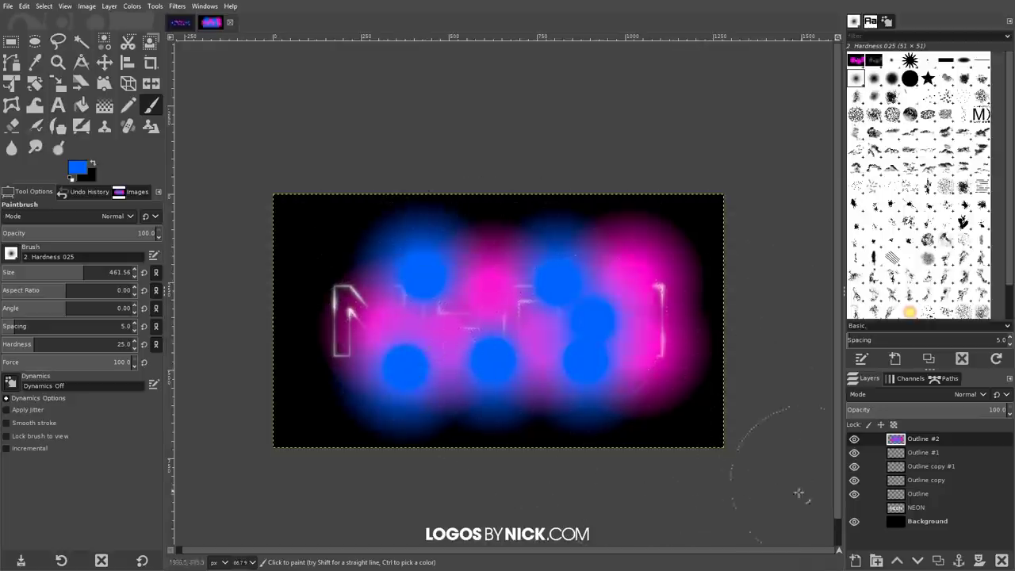
# Step: Switch the foreground color back to the recent magenta and dab one spot between the O and the last N
pyautogui.click(76, 169)
pyautogui.click(769, 279)
pyautogui.click(771, 316)
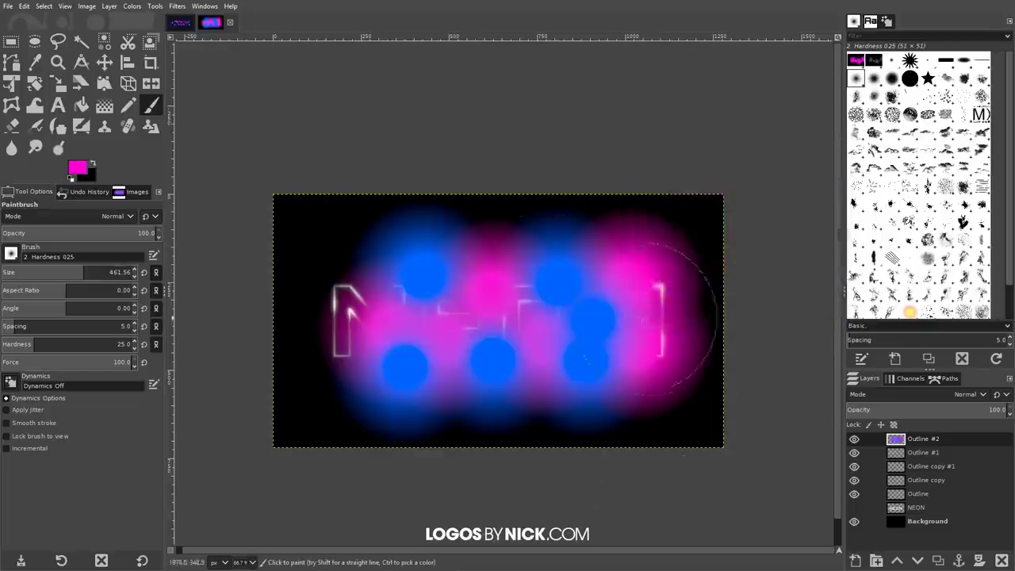
pyautogui.click(580, 313)
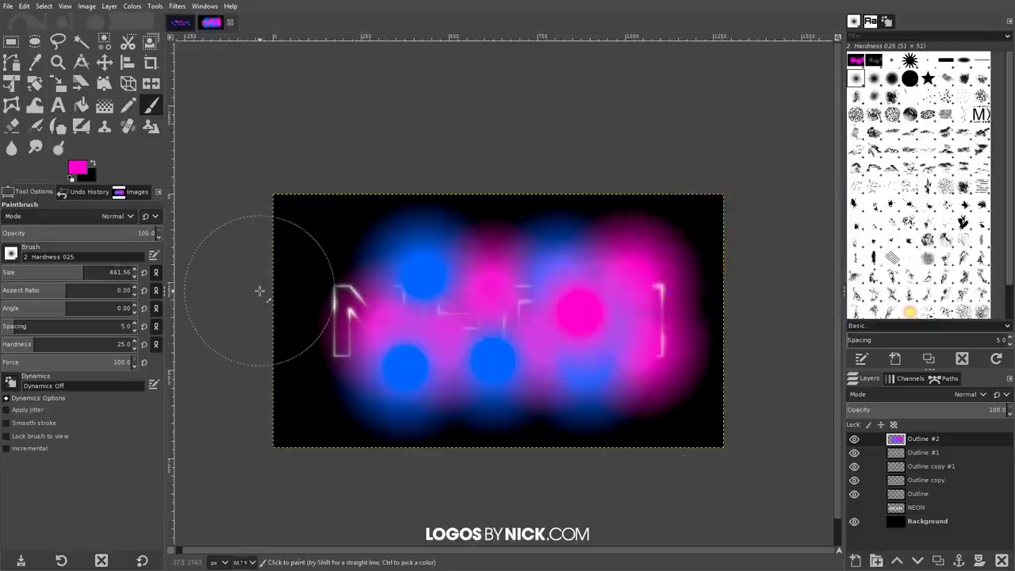
# Step: Apply a Gaussian Blur of size about 50 in X and Y to the painted color layer
pyautogui.click(176, 5)
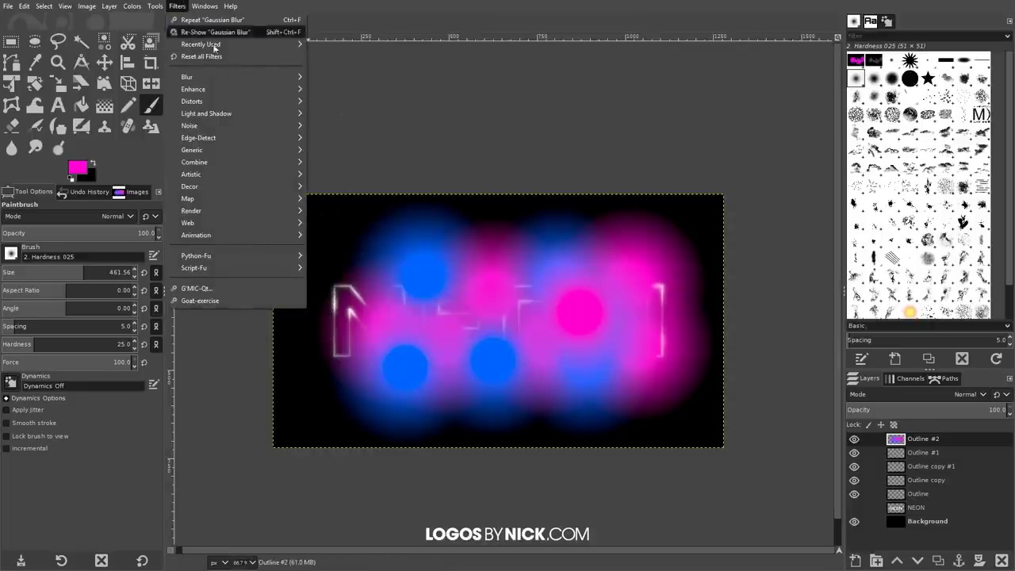
pyautogui.moveTo(262, 77)
pyautogui.click(341, 77)
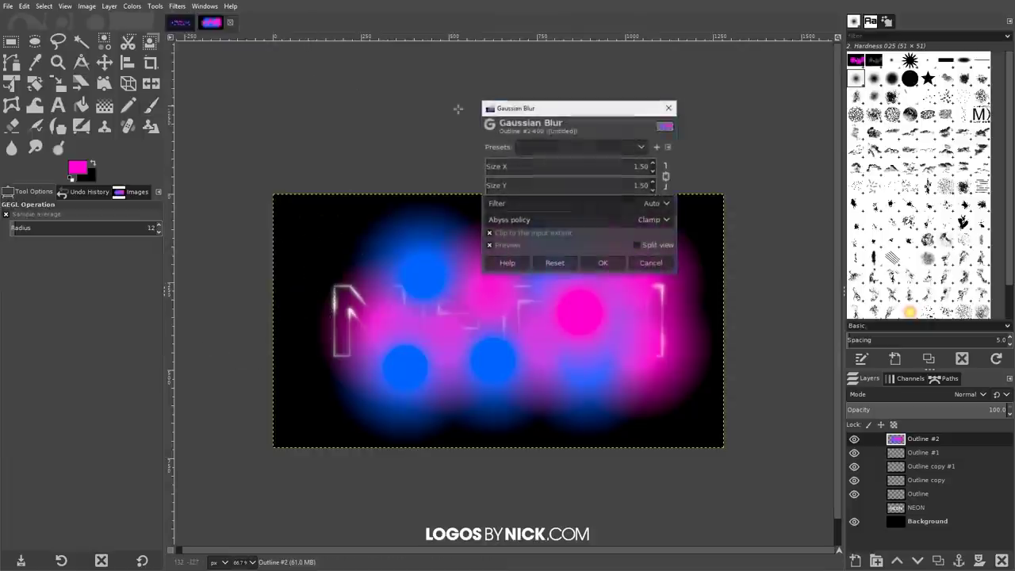
pyautogui.moveTo(504, 166); pyautogui.dragTo(512, 373)
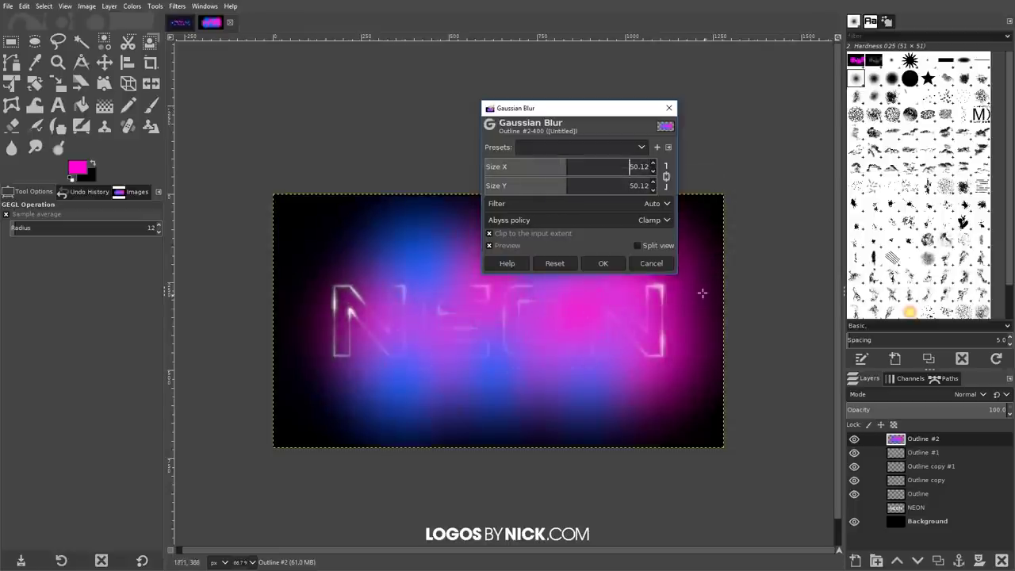
pyautogui.click(610, 265)
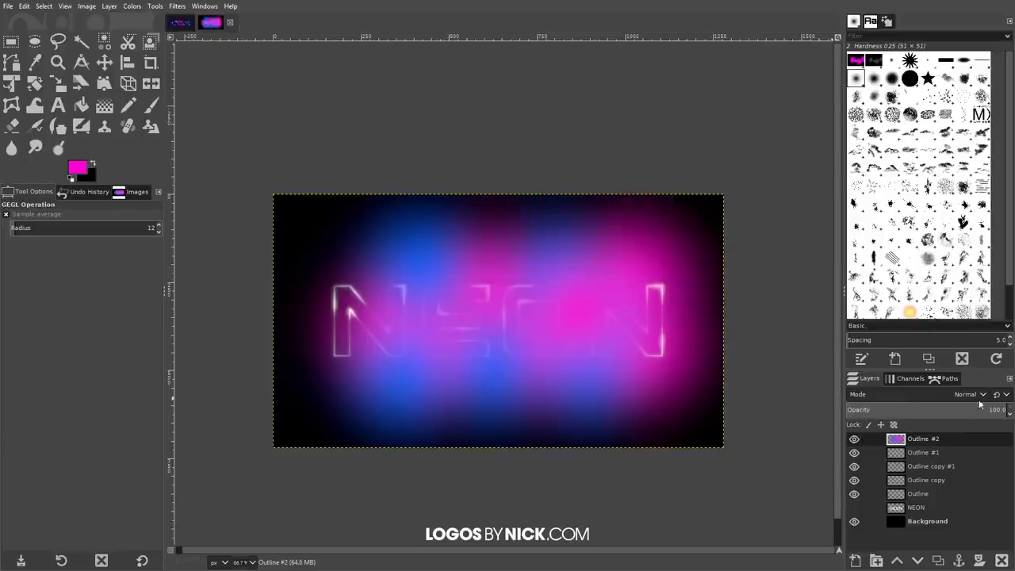
# Step: Set the blurred color layer's blend mode to HSL Color and compare the result with the finished Neon Effect image
pyautogui.click(951, 395)
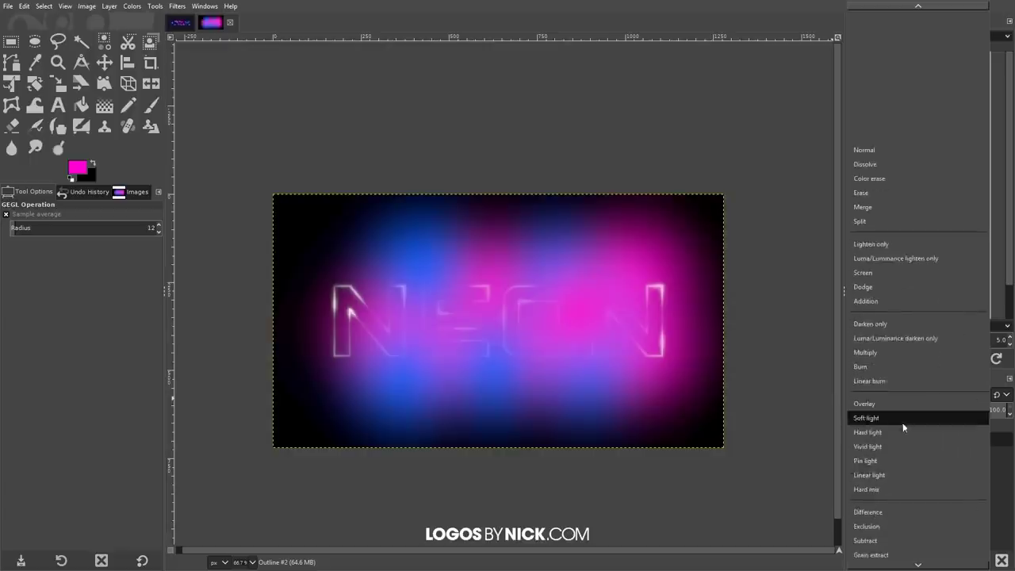
pyautogui.scroll(-5, 903, 425)
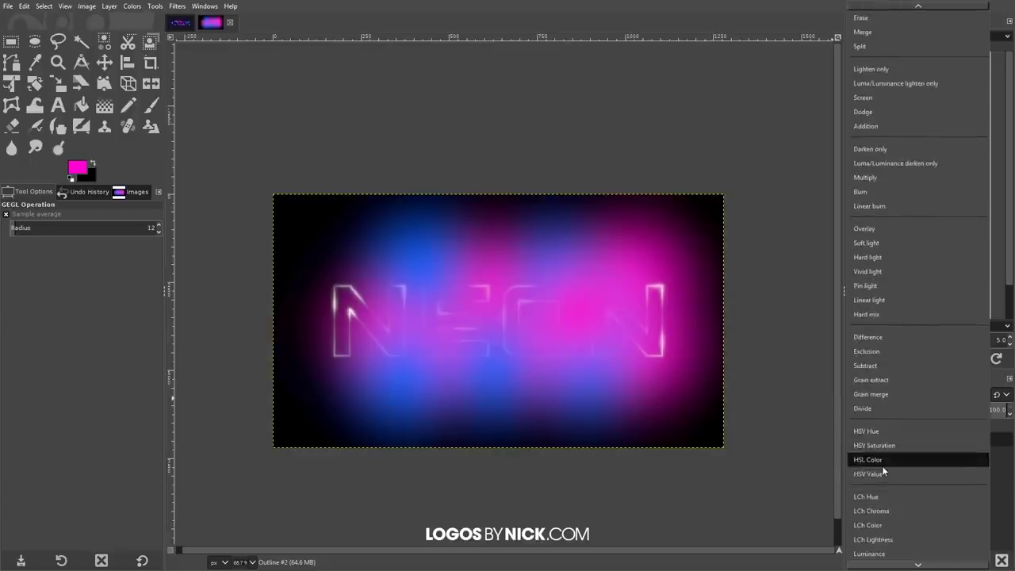
pyautogui.click(882, 465)
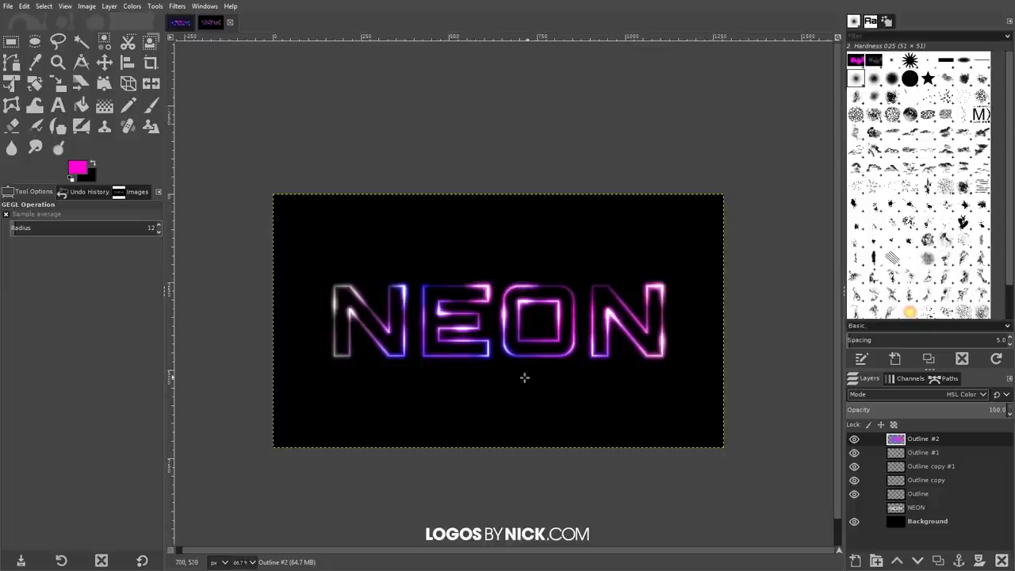
pyautogui.click(180, 21)
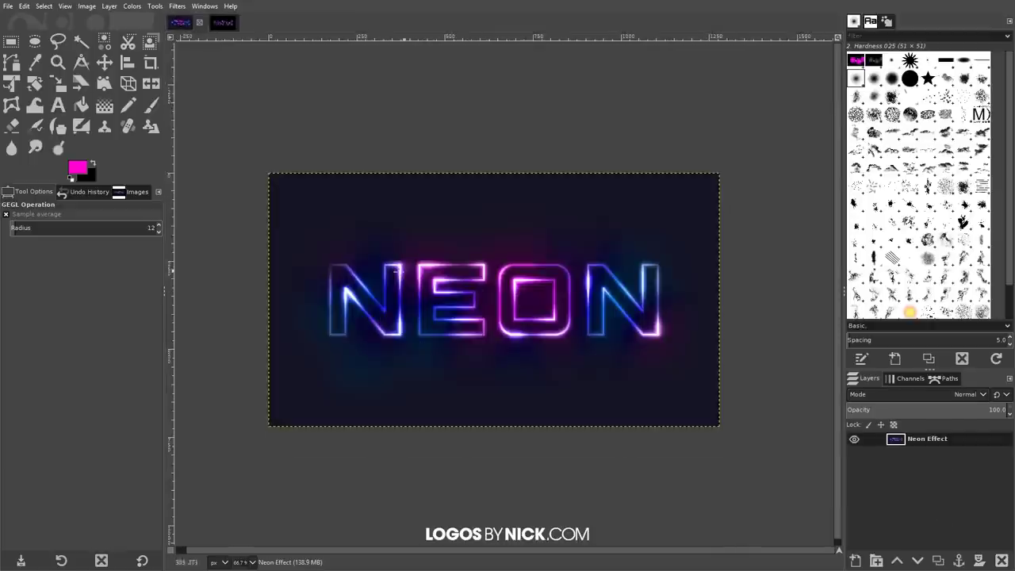
pyautogui.click(226, 23)
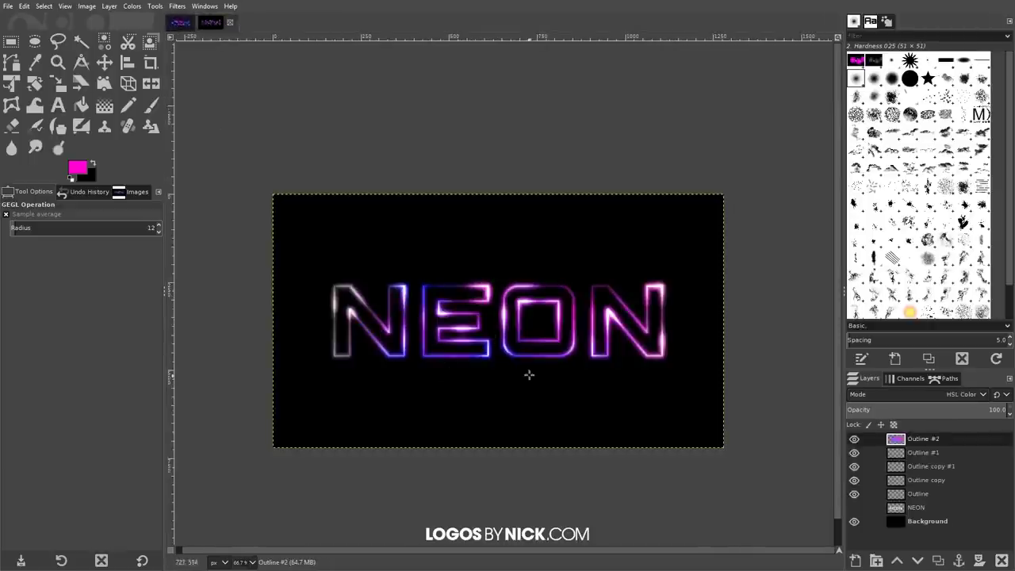
# Step: Start a Curves adjustment on the Background layer, slightly raise the black end of the Value curve, and compare with the preview off and on
pyautogui.click(930, 523)
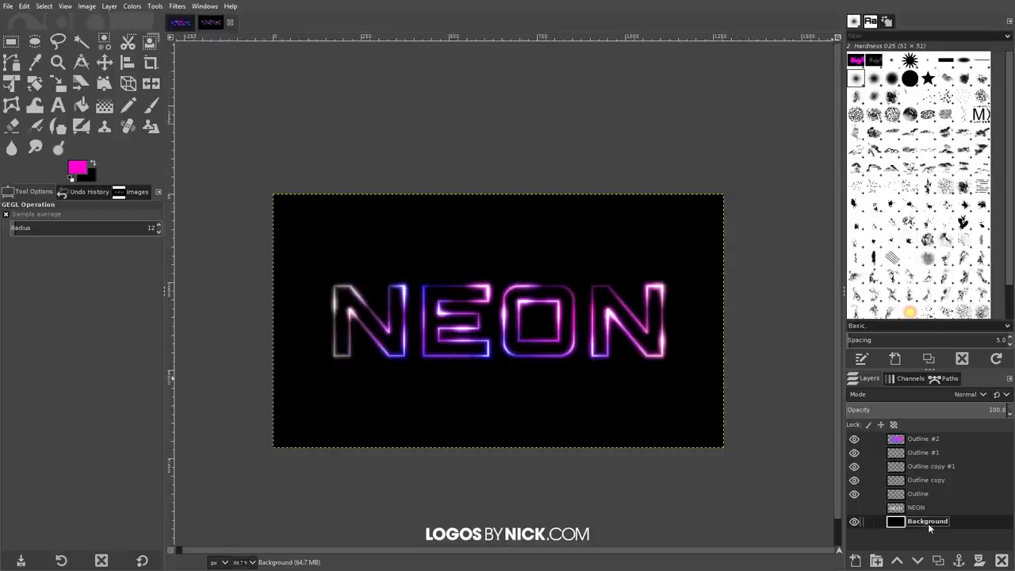
pyautogui.click(131, 6)
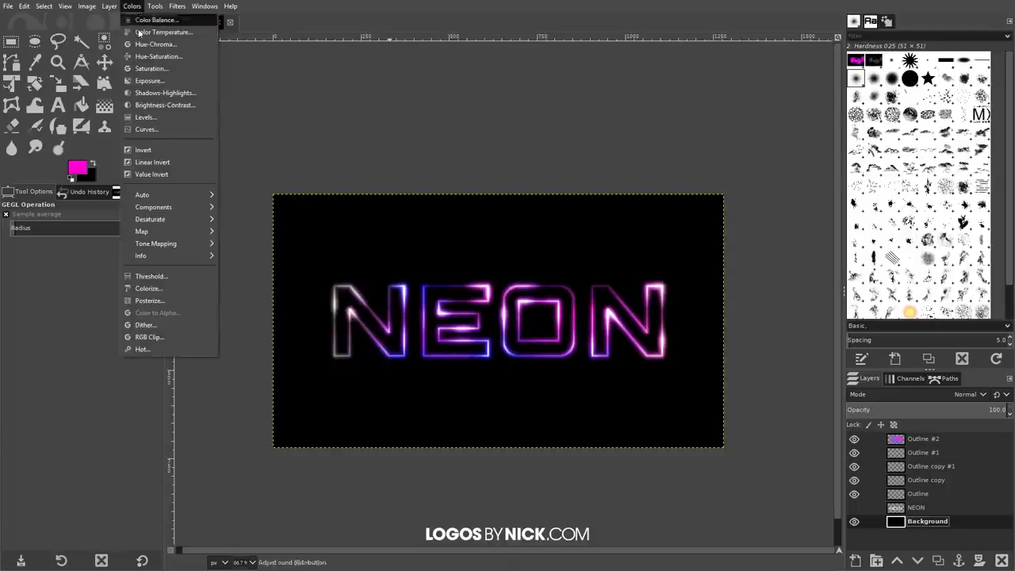
pyautogui.click(146, 129)
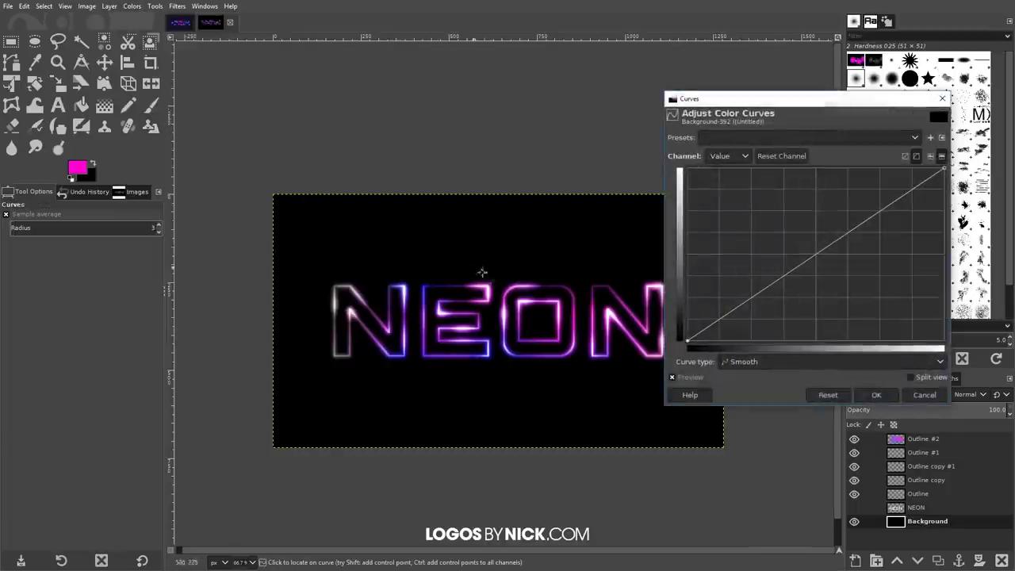
pyautogui.moveTo(484, 273); pyautogui.dragTo(437, 277)
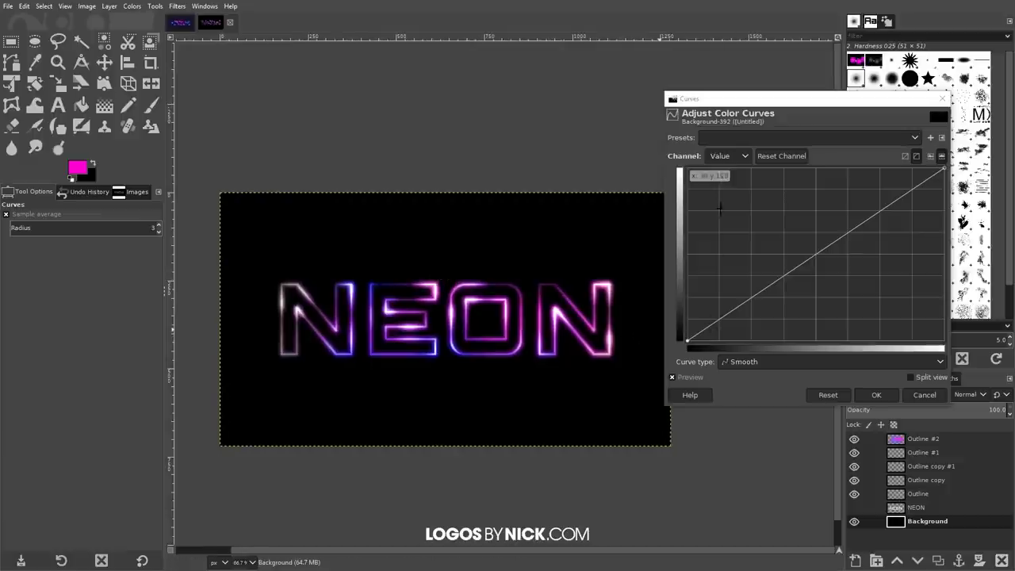
pyautogui.moveTo(687, 340); pyautogui.dragTo(609, 326)
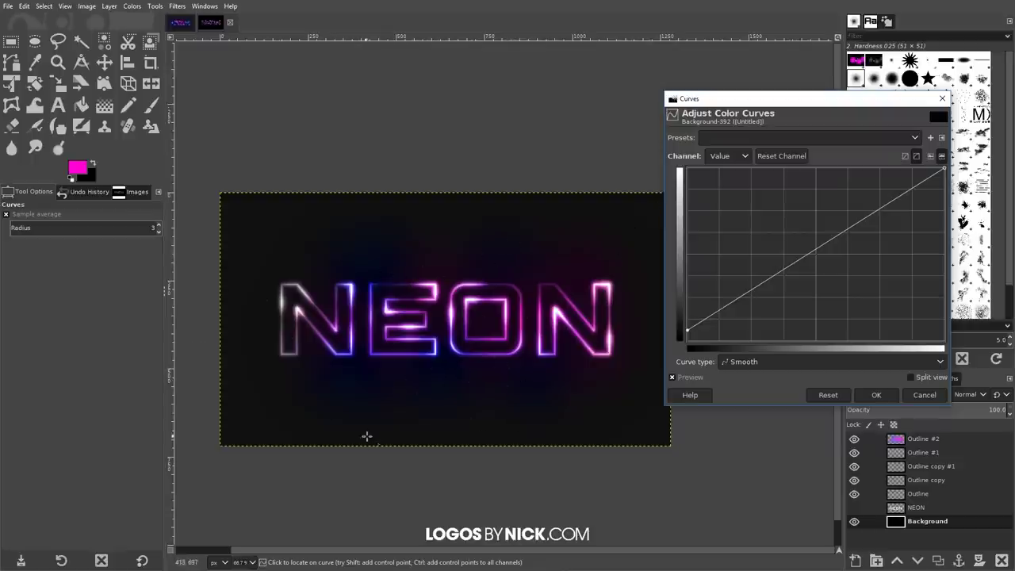
pyautogui.click(677, 377)
pyautogui.click(677, 378)
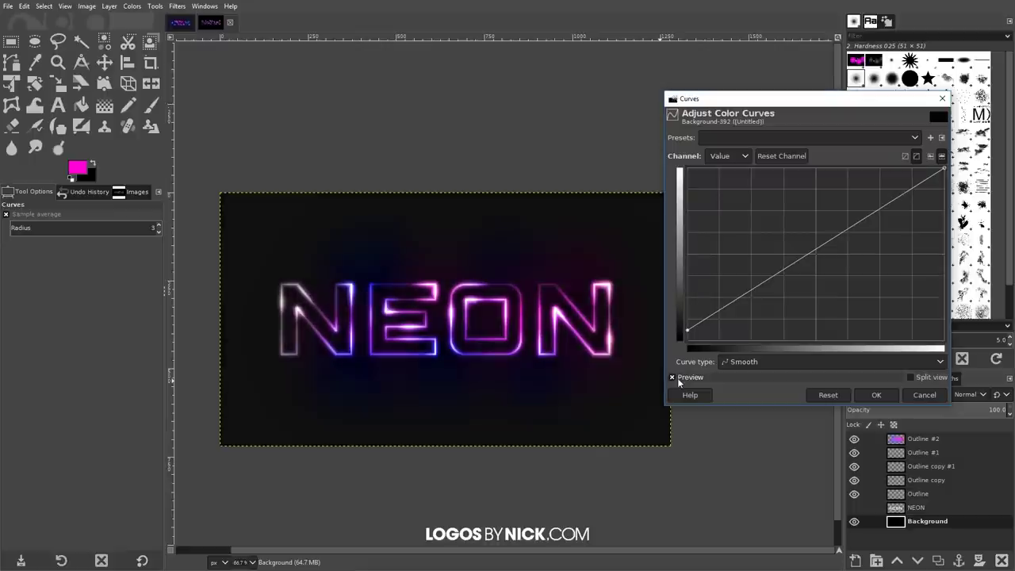
pyautogui.click(677, 378)
pyautogui.click(678, 377)
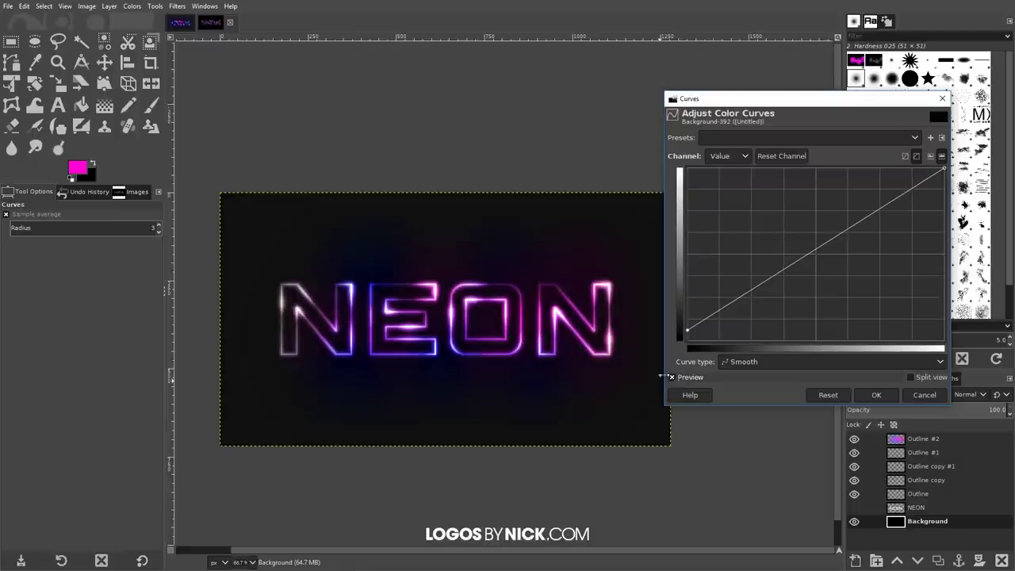
# Step: Raise the black end of the Blue channel curve to about 18 and apply the Curves adjustment to the background
pyautogui.click(741, 156)
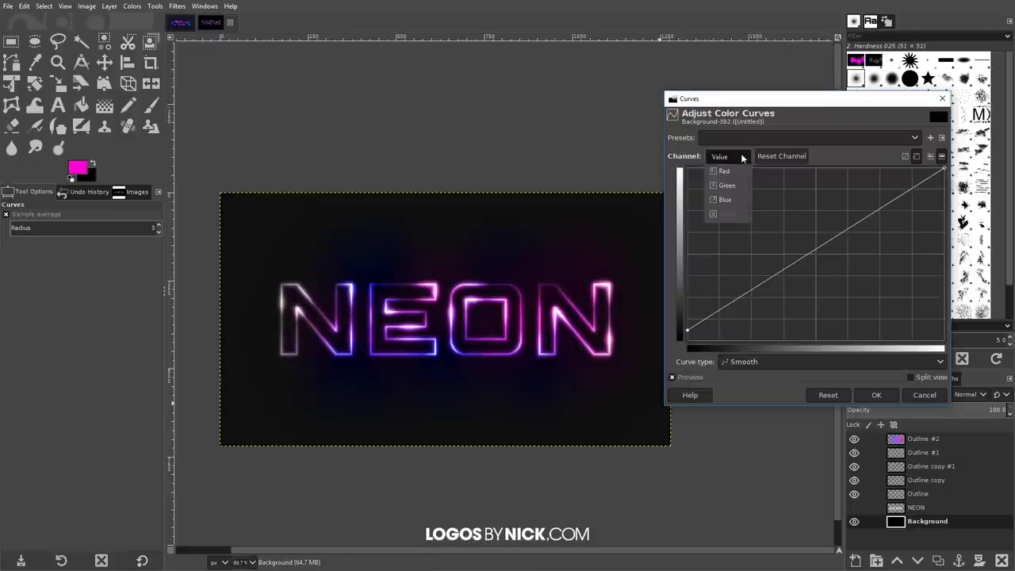
pyautogui.click(726, 199)
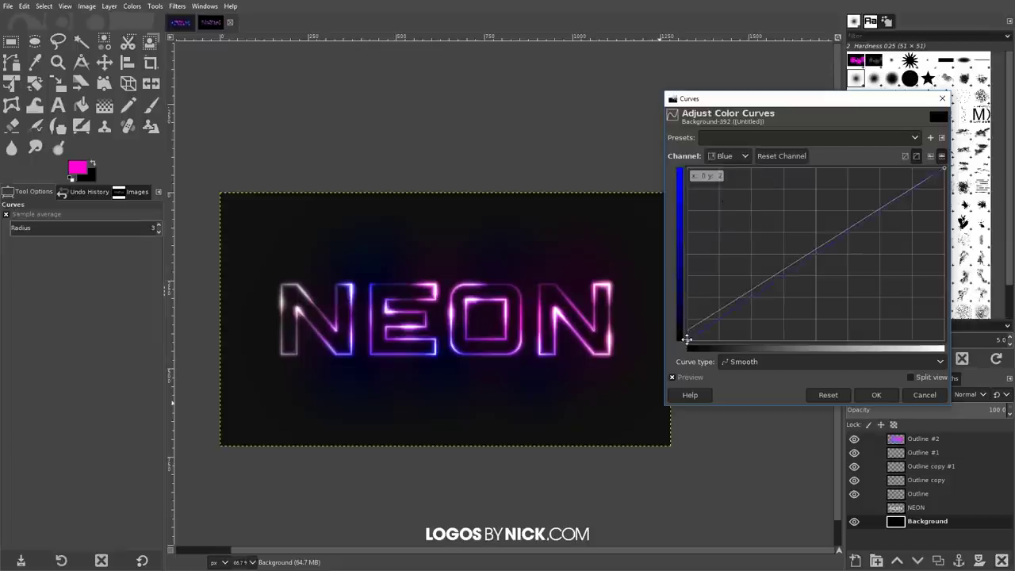
pyautogui.moveTo(687, 339); pyautogui.dragTo(687, 330)
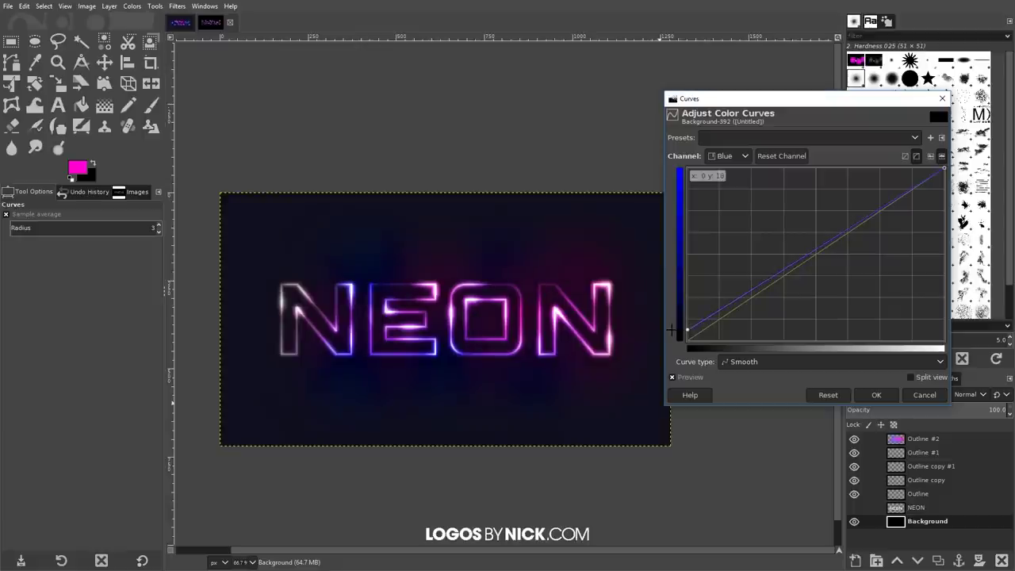
pyautogui.click(878, 395)
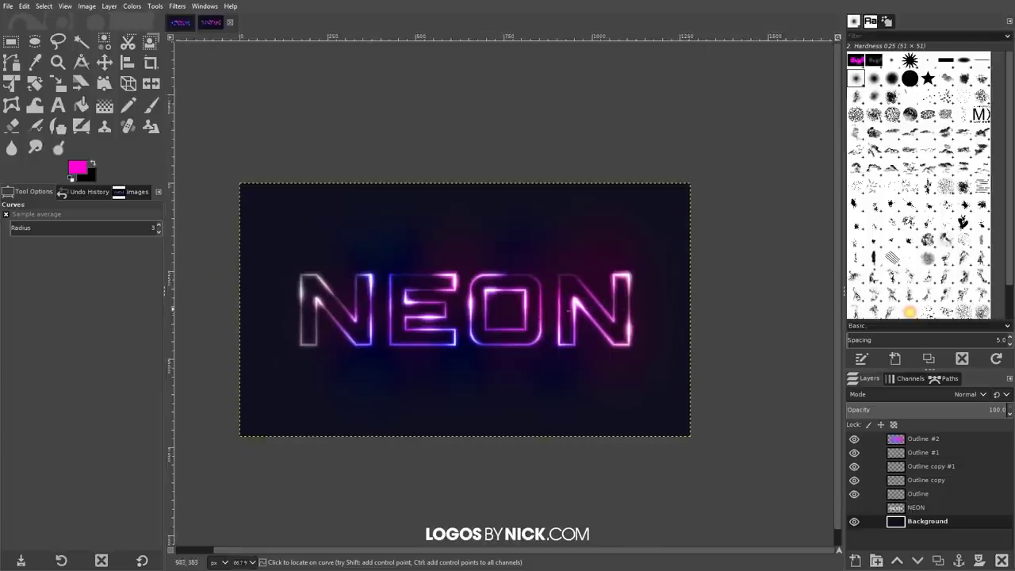